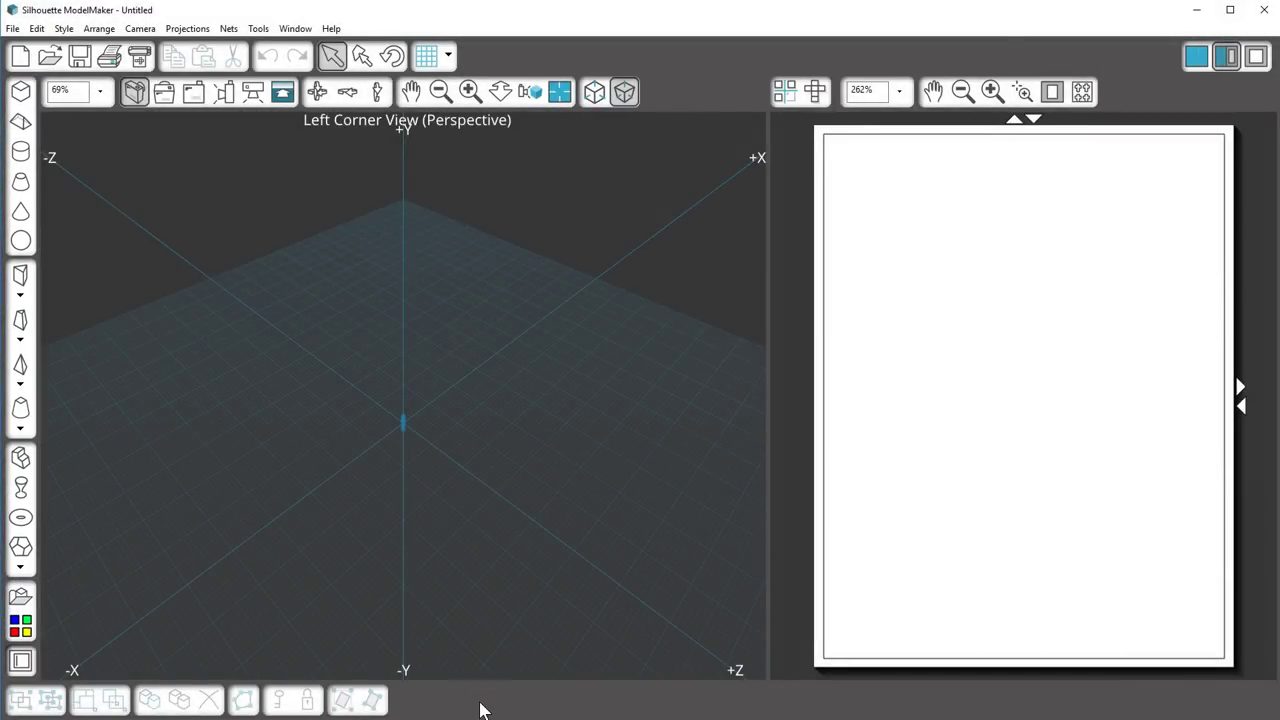
Step: Set the tool level to Custom and select the Frustum of Cone tool
click(258, 28)
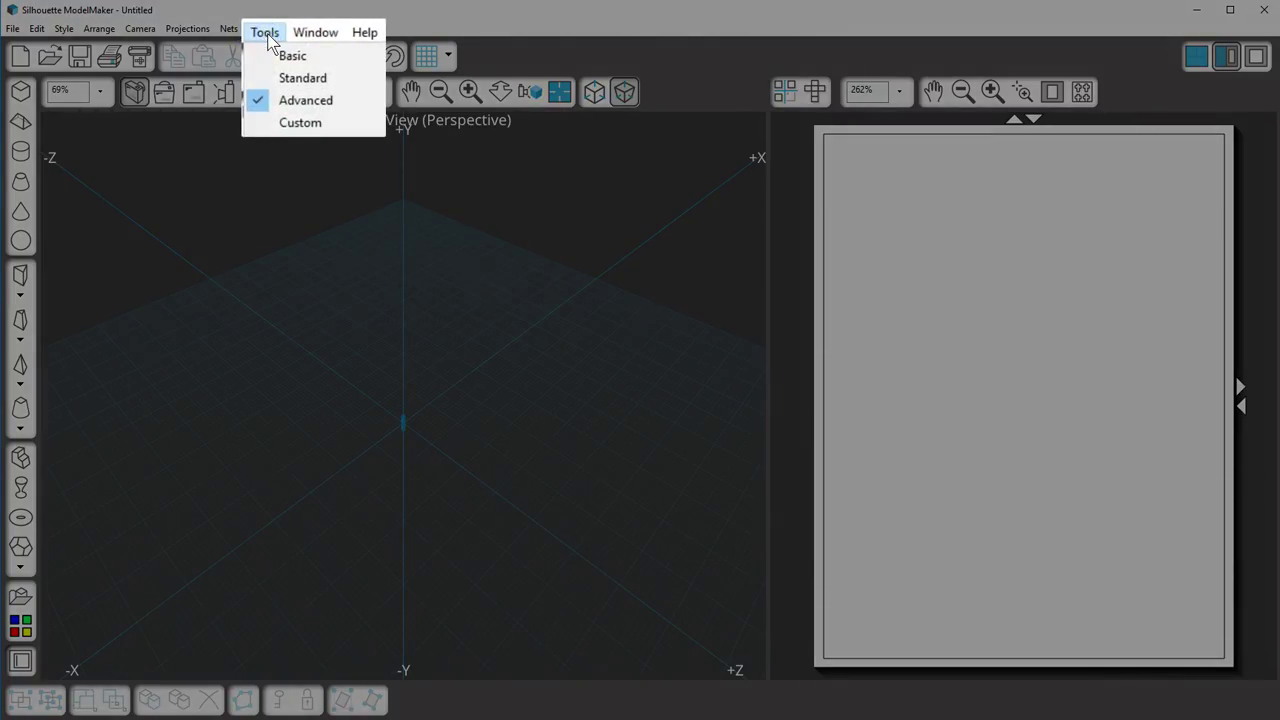
click(268, 127)
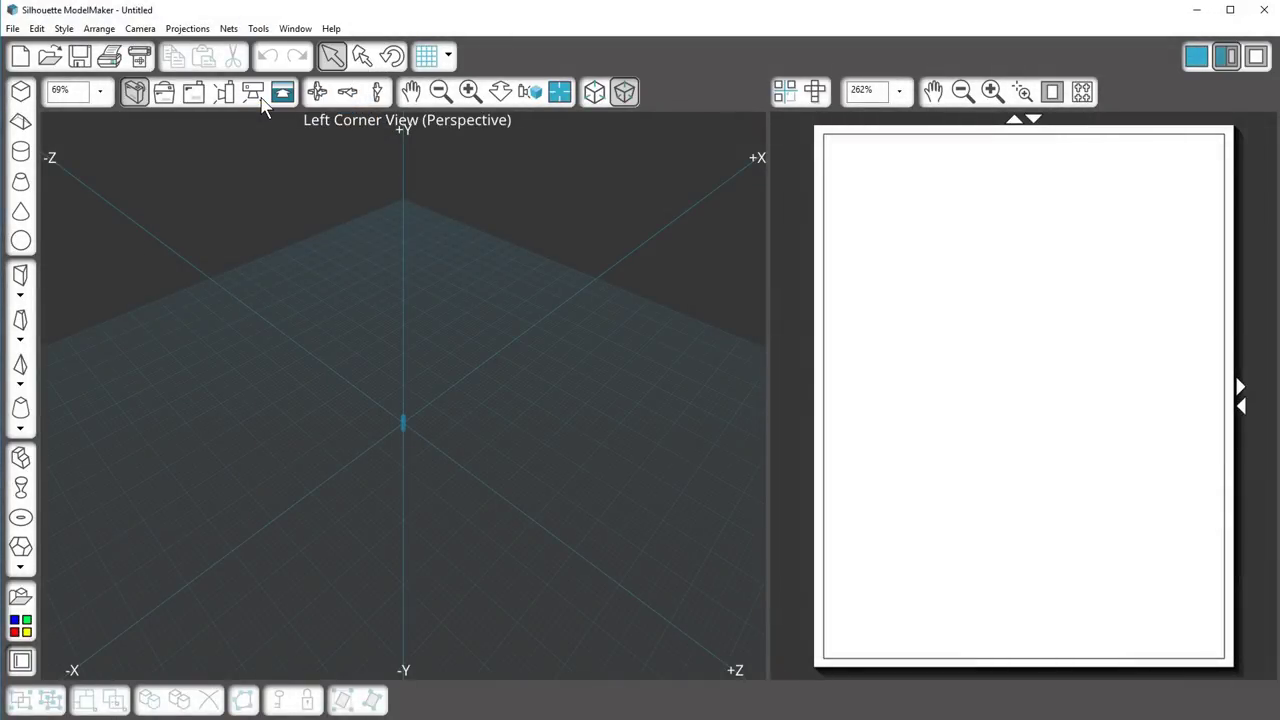
click(264, 110)
click(265, 120)
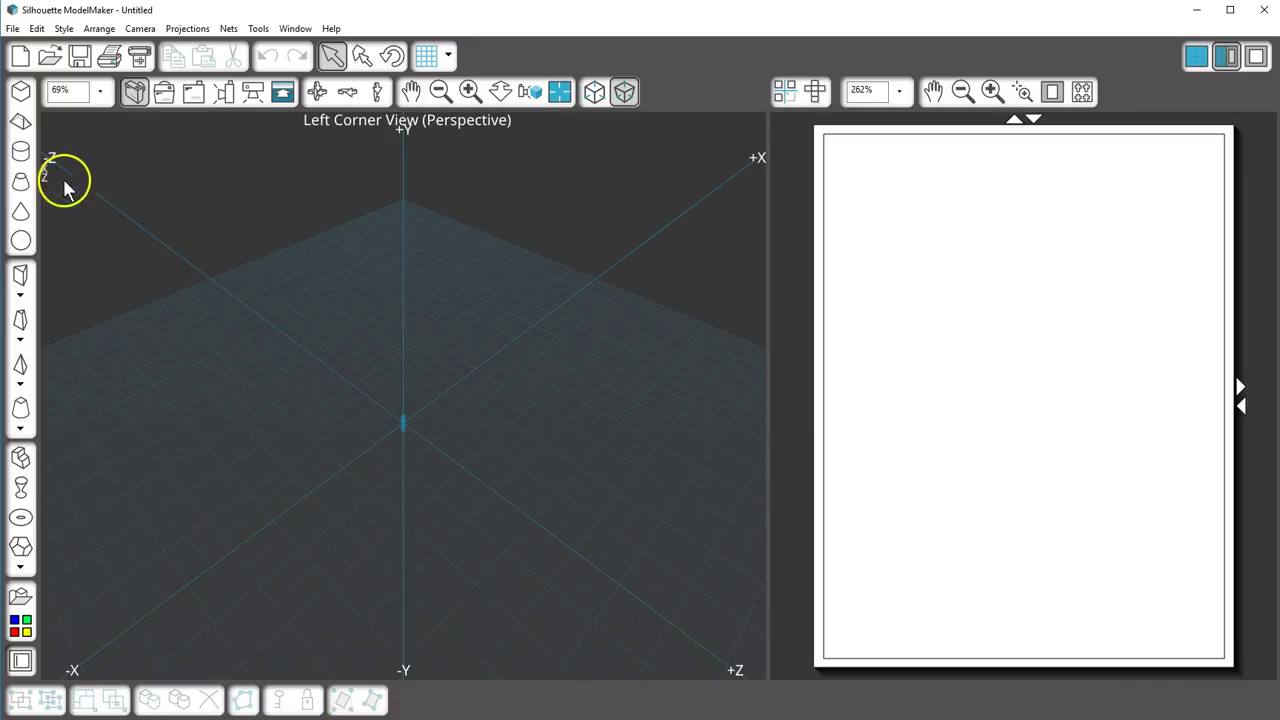
Step: Draw an orange cone frustum near the grid centre and place a library Cube above it
click(21, 185)
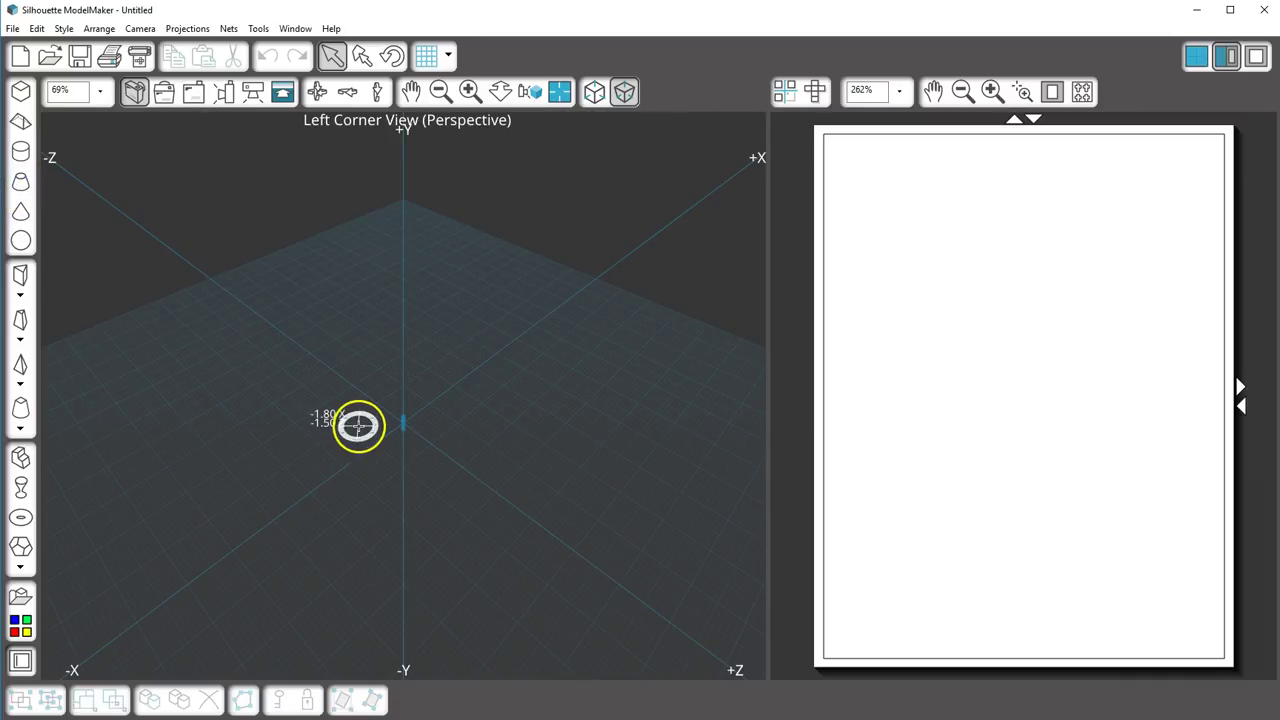
drag(349, 431, 387, 422)
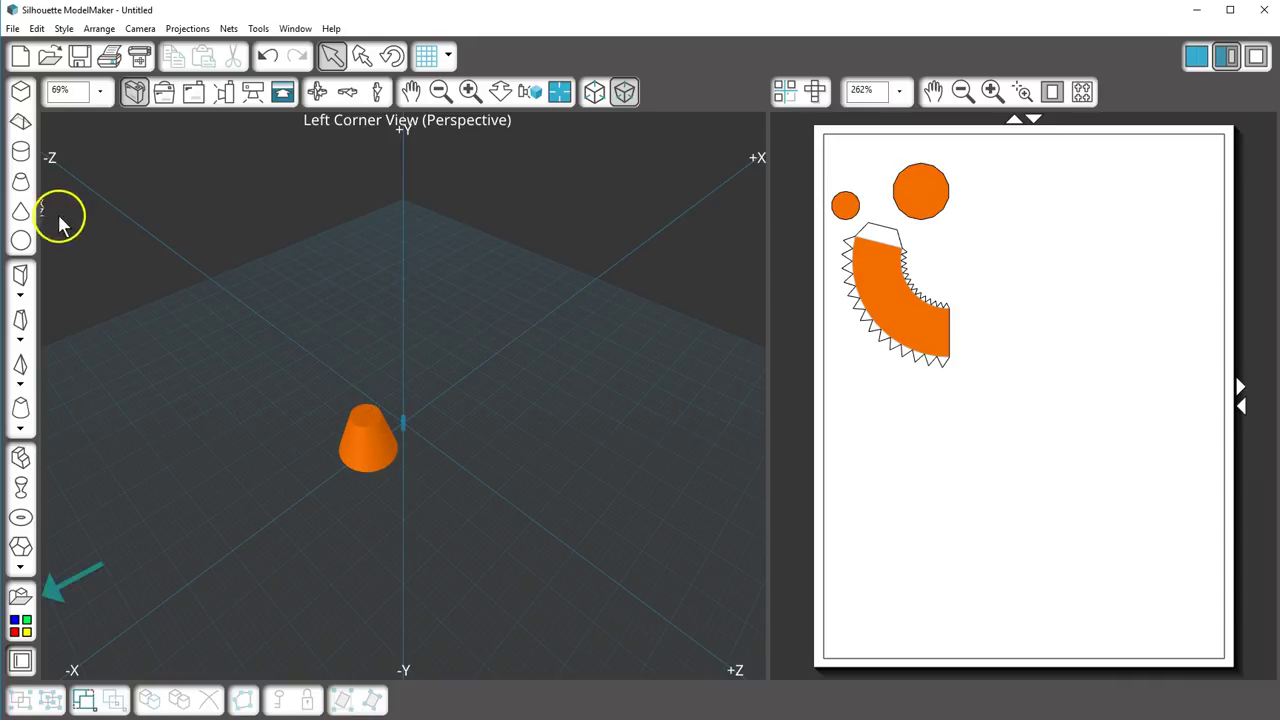
click(21, 596)
drag(90, 392, 457, 360)
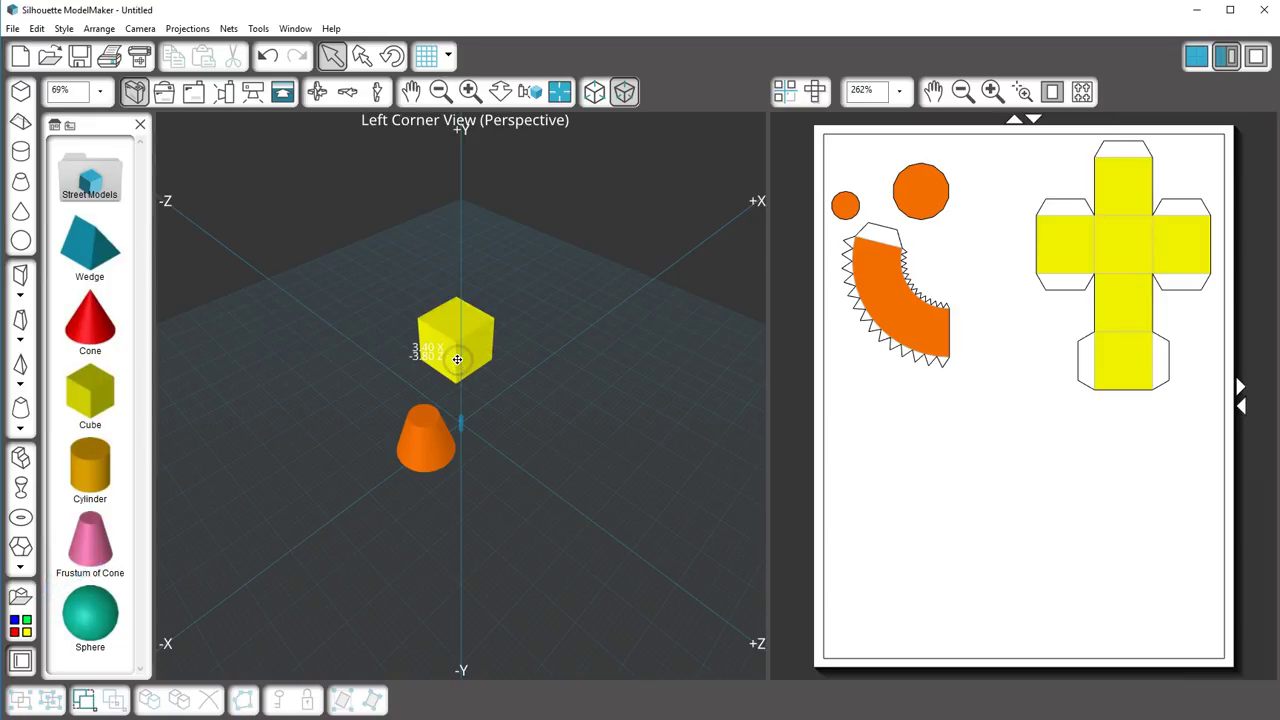
Step: Create a cone with radius 2 cm and height 3 cm using the Create Shape Assistant
click(21, 660)
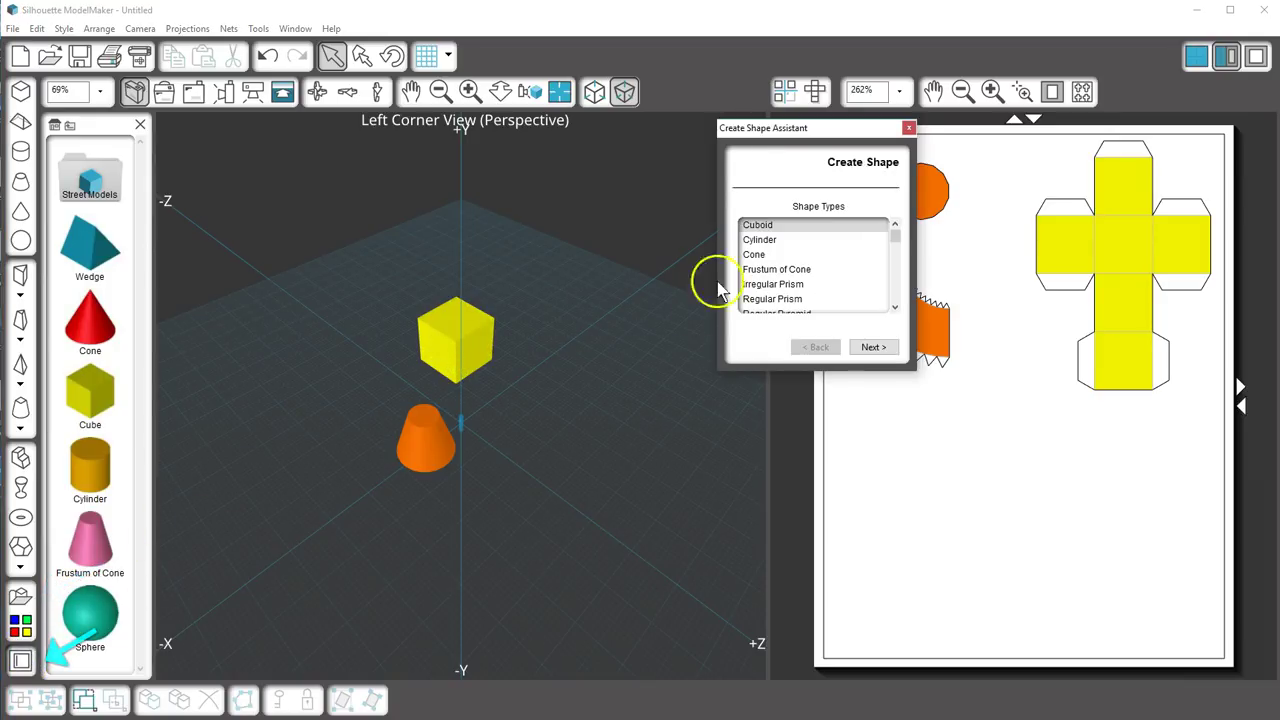
click(754, 254)
click(870, 347)
double_click(837, 209)
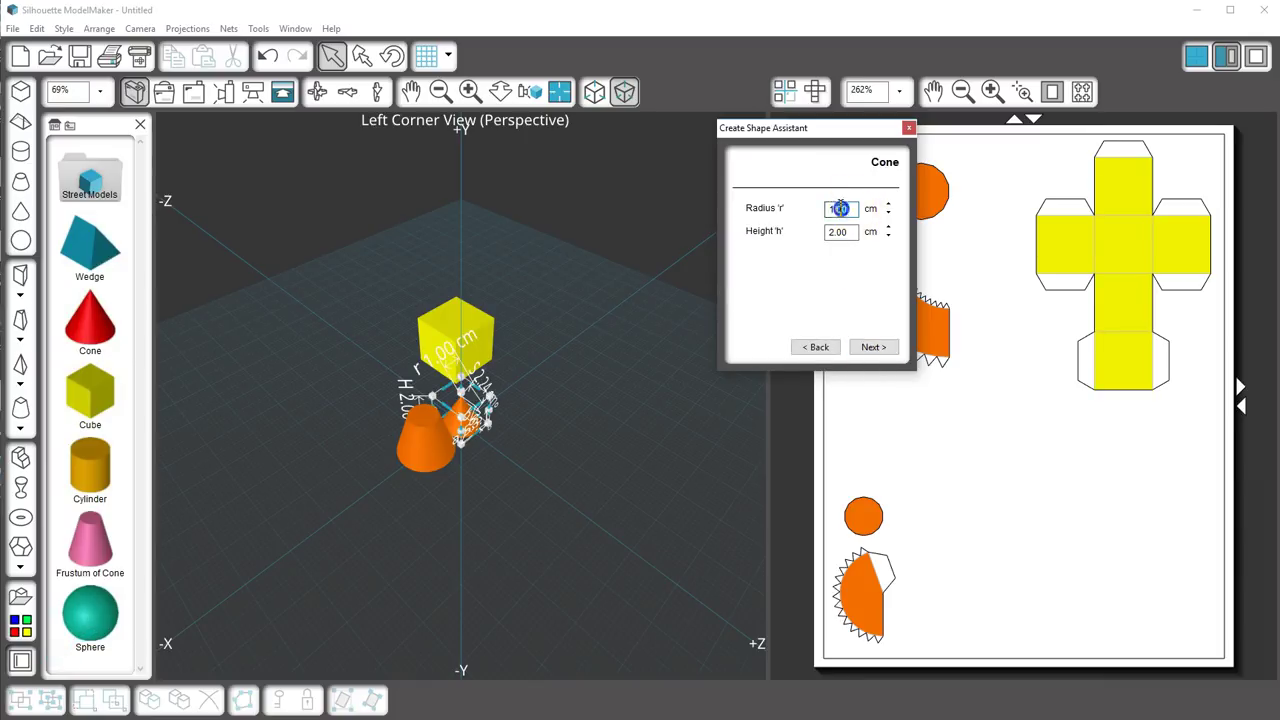
text(2)
double_click(837, 231)
text(3)
click(875, 347)
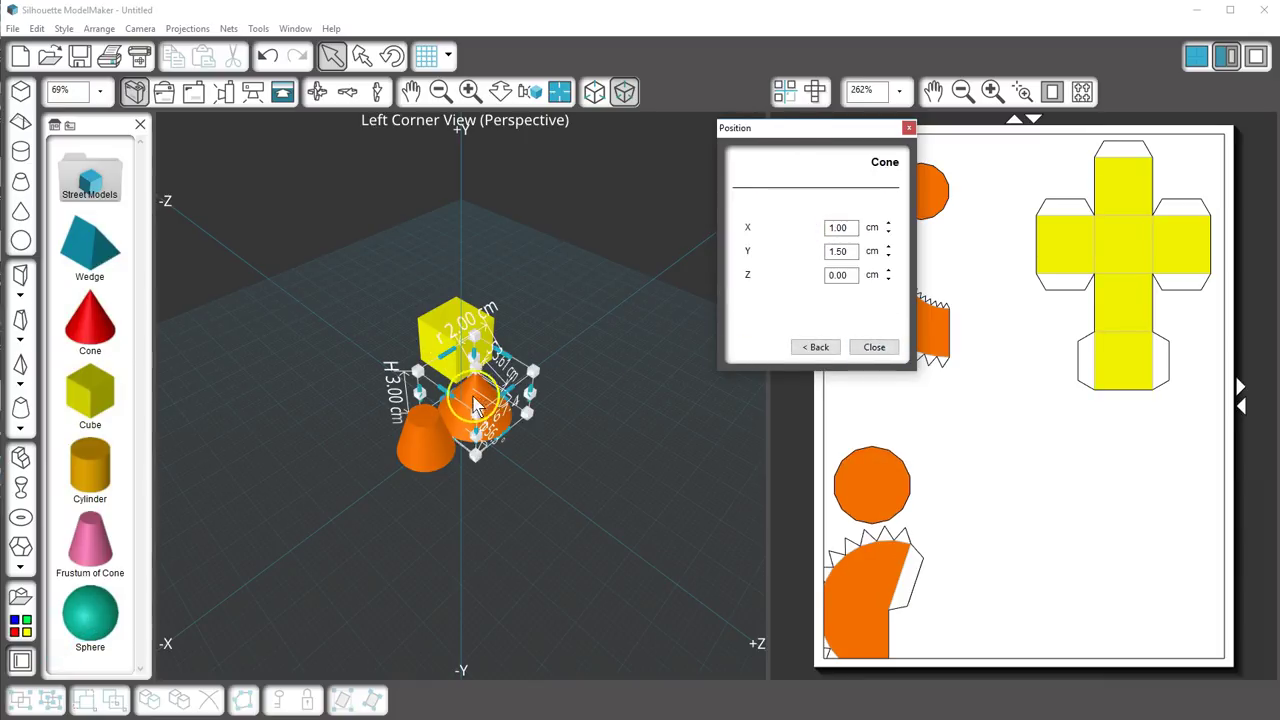
click(874, 347)
click(140, 124)
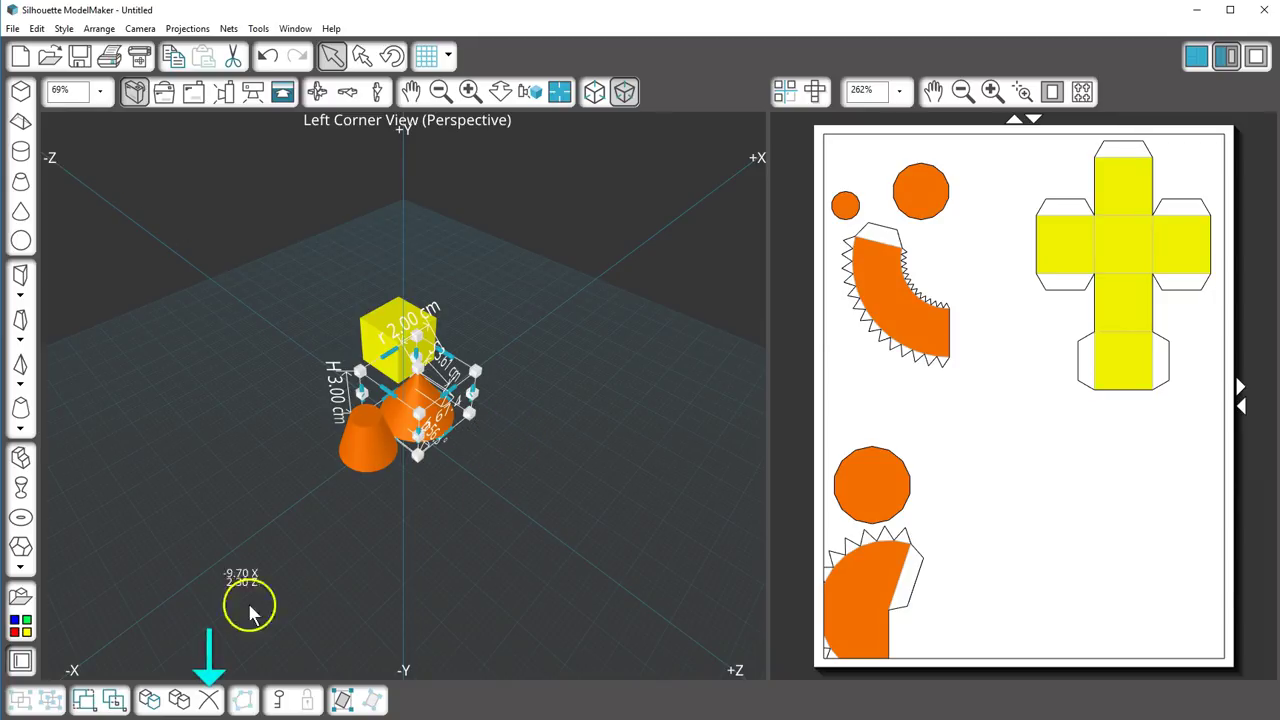
Step: Delete the 2 cm cone and its net, leaving the frustum and cube
click(208, 700)
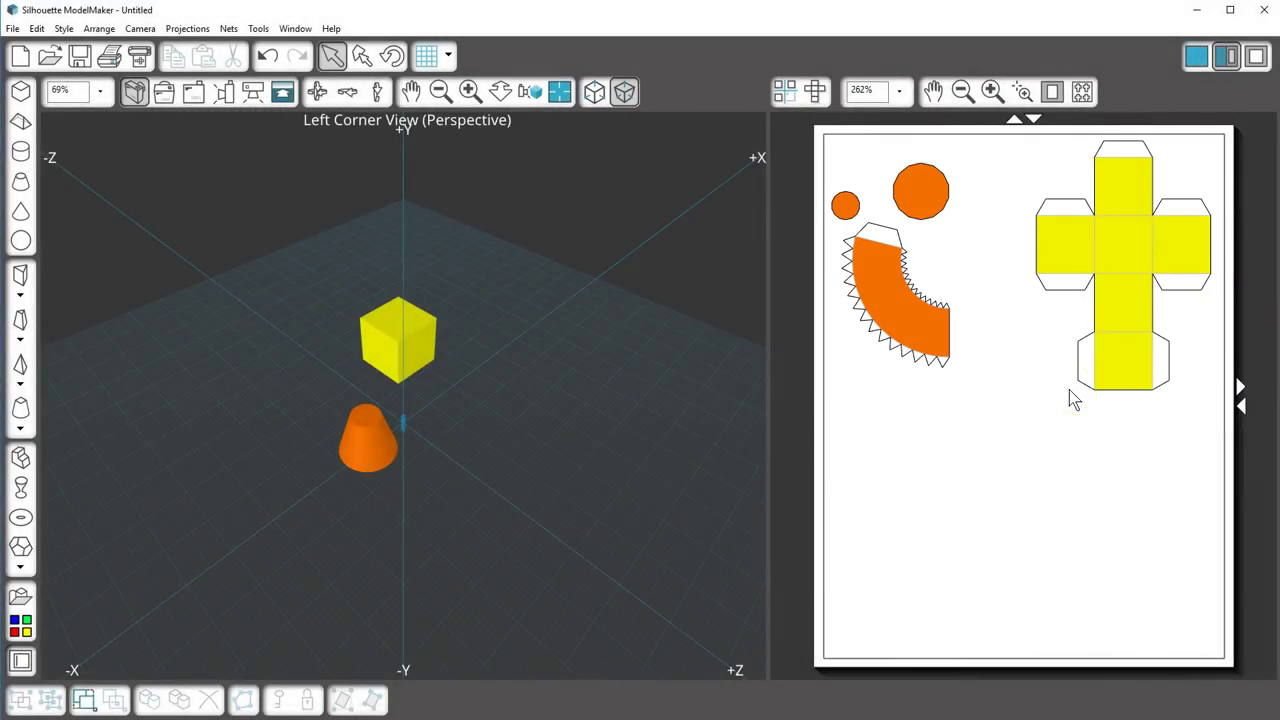
click(1071, 398)
click(1072, 401)
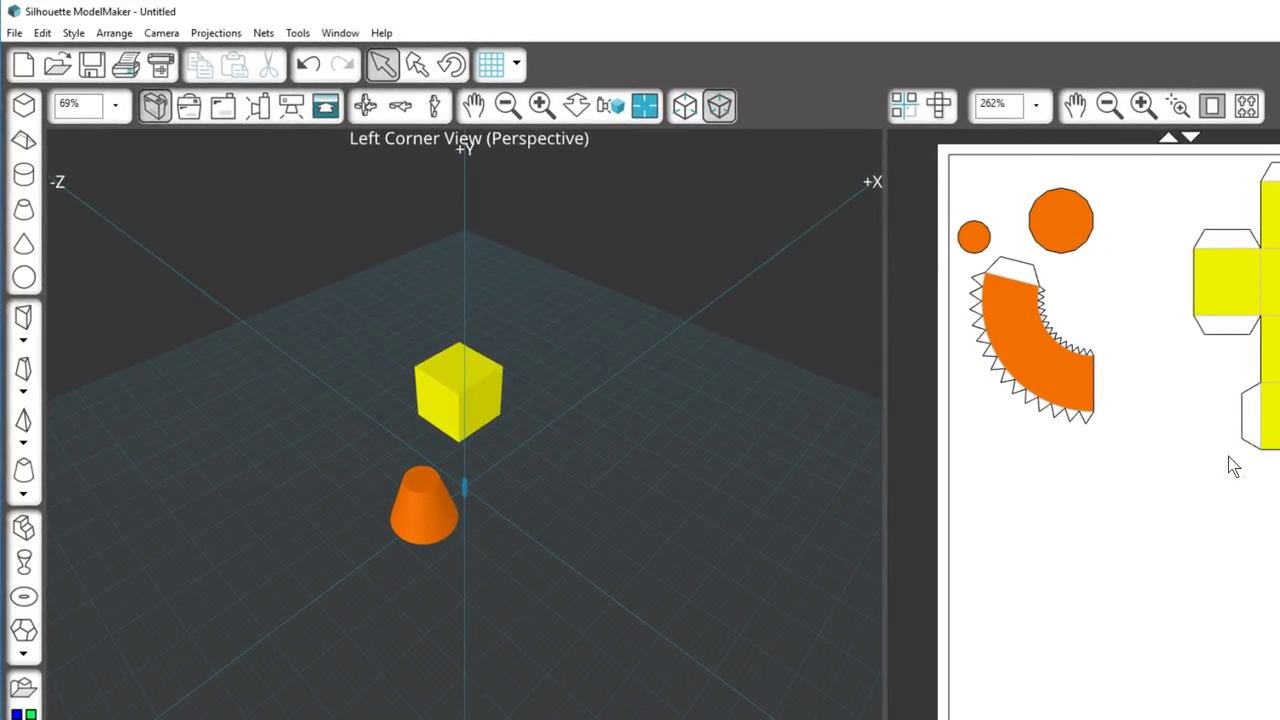
Step: Change the measurement units in Preferences from centimetres to Inches
click(27, 61)
click(15, 33)
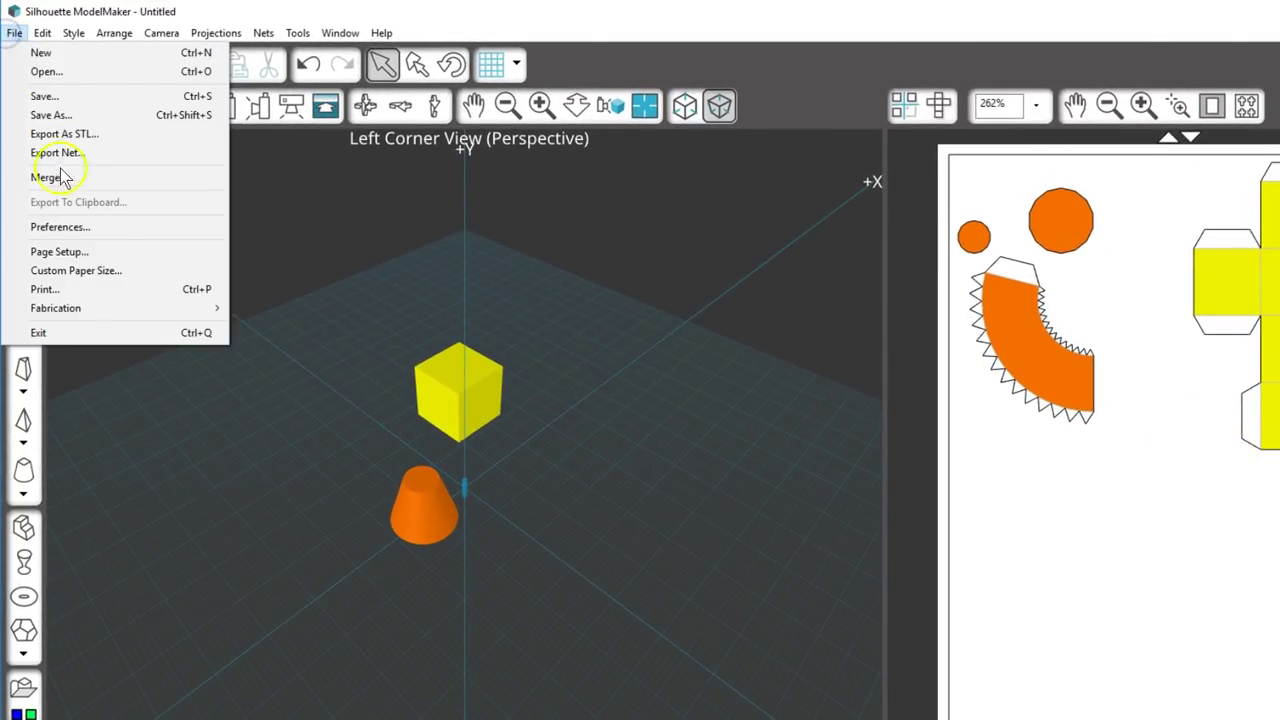
click(106, 230)
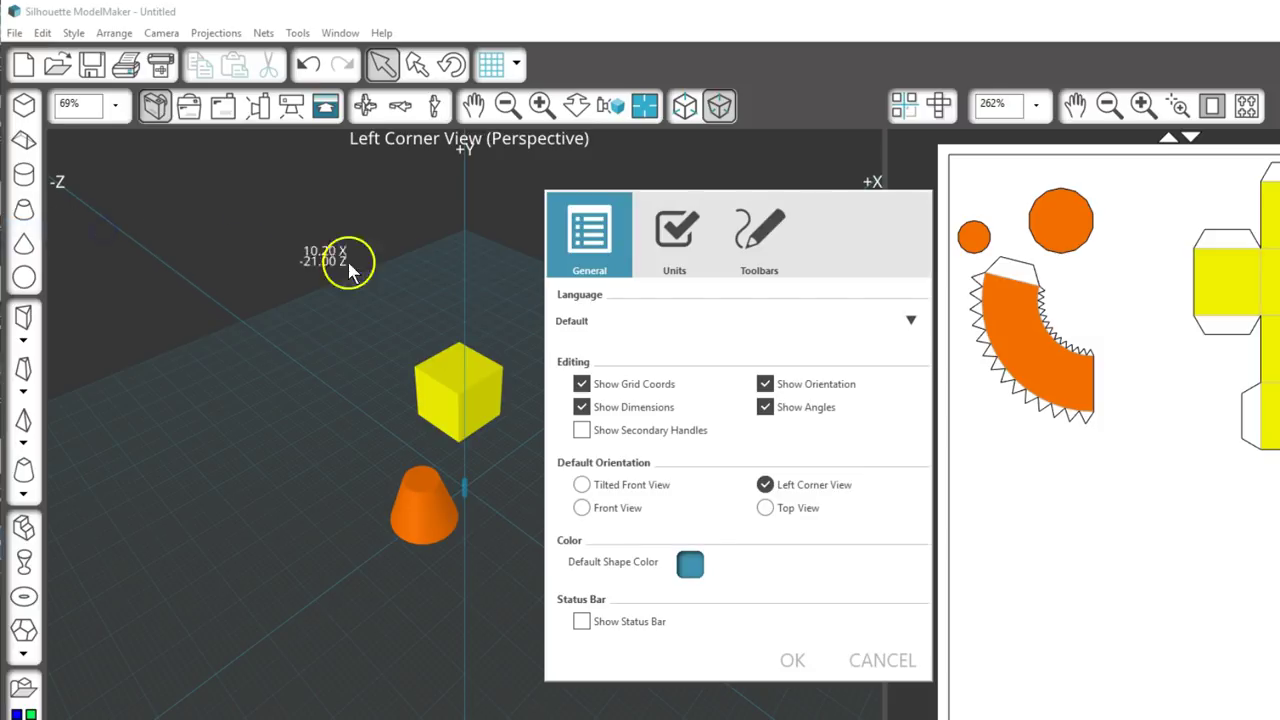
click(664, 258)
click(692, 393)
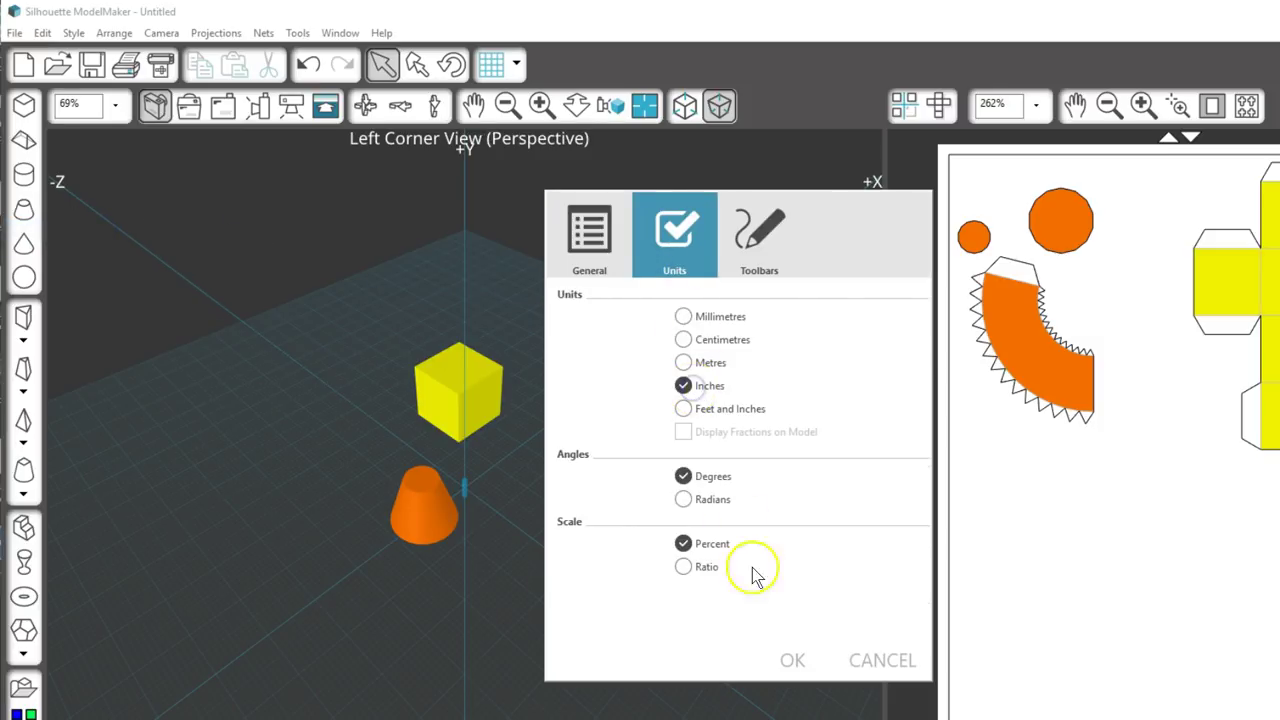
click(792, 661)
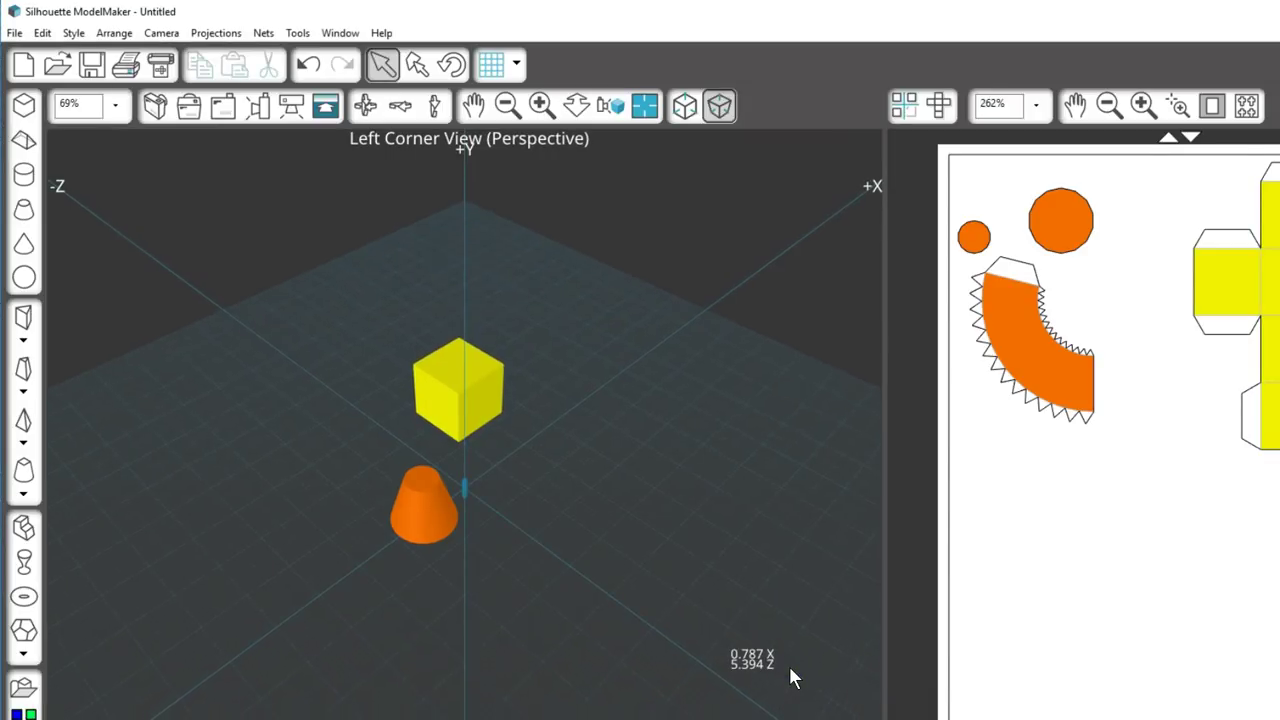
Step: Delete the frustum and cube, then draw a 1.024 × 0.945 × 1.260 in orange box
drag(369, 359, 510, 566)
key(Delete)
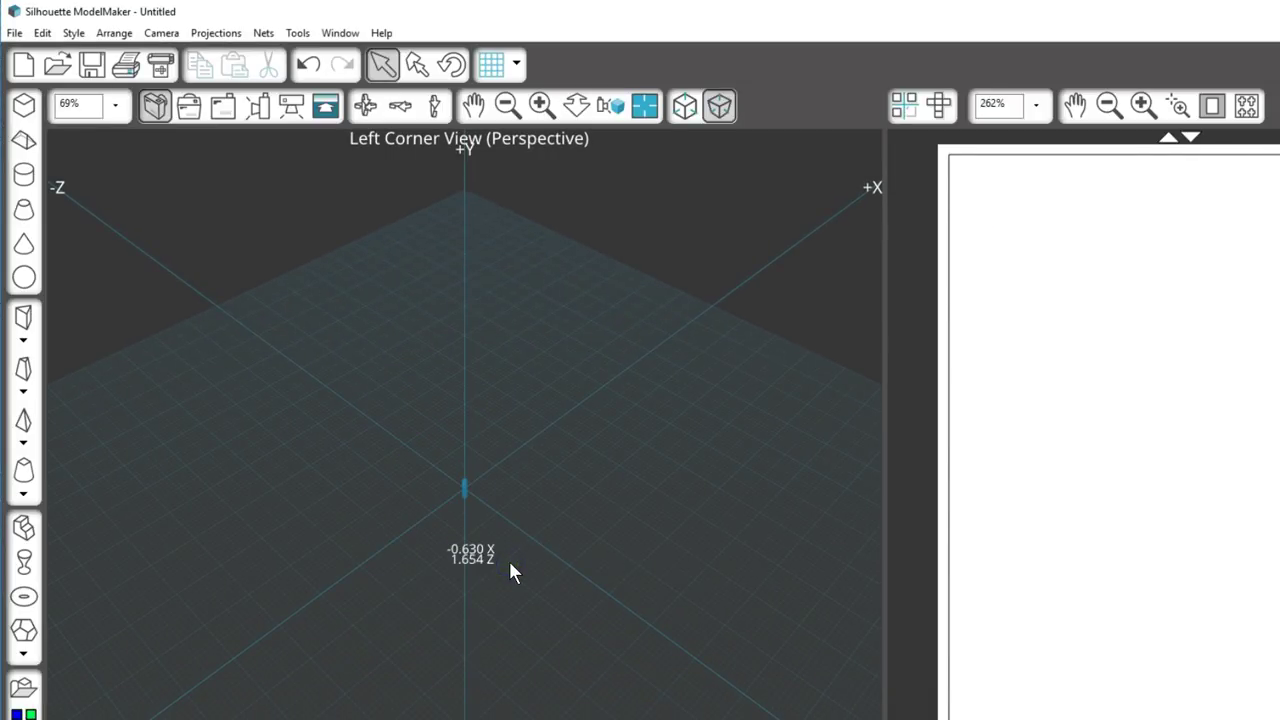
click(24, 108)
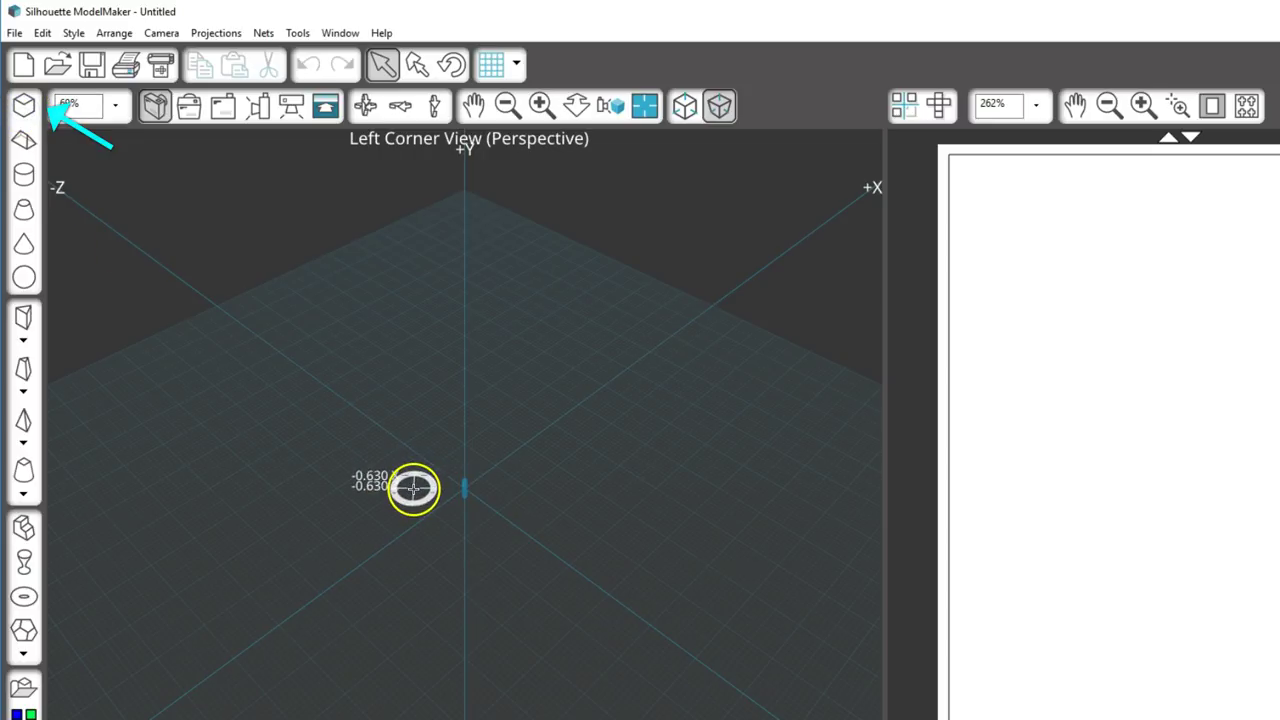
mouse_move(407, 489)
mouse_down()
mouse_move(455, 507)
mouse_move(487, 487)
mouse_up()
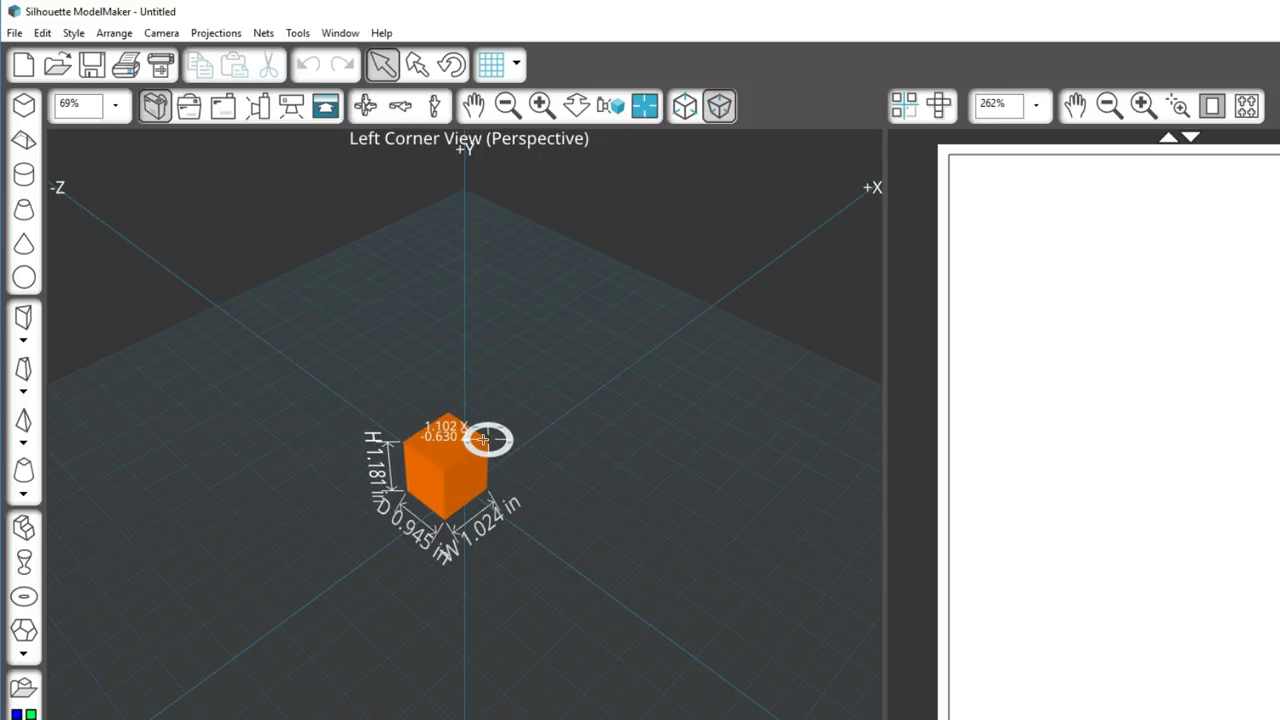
click(487, 410)
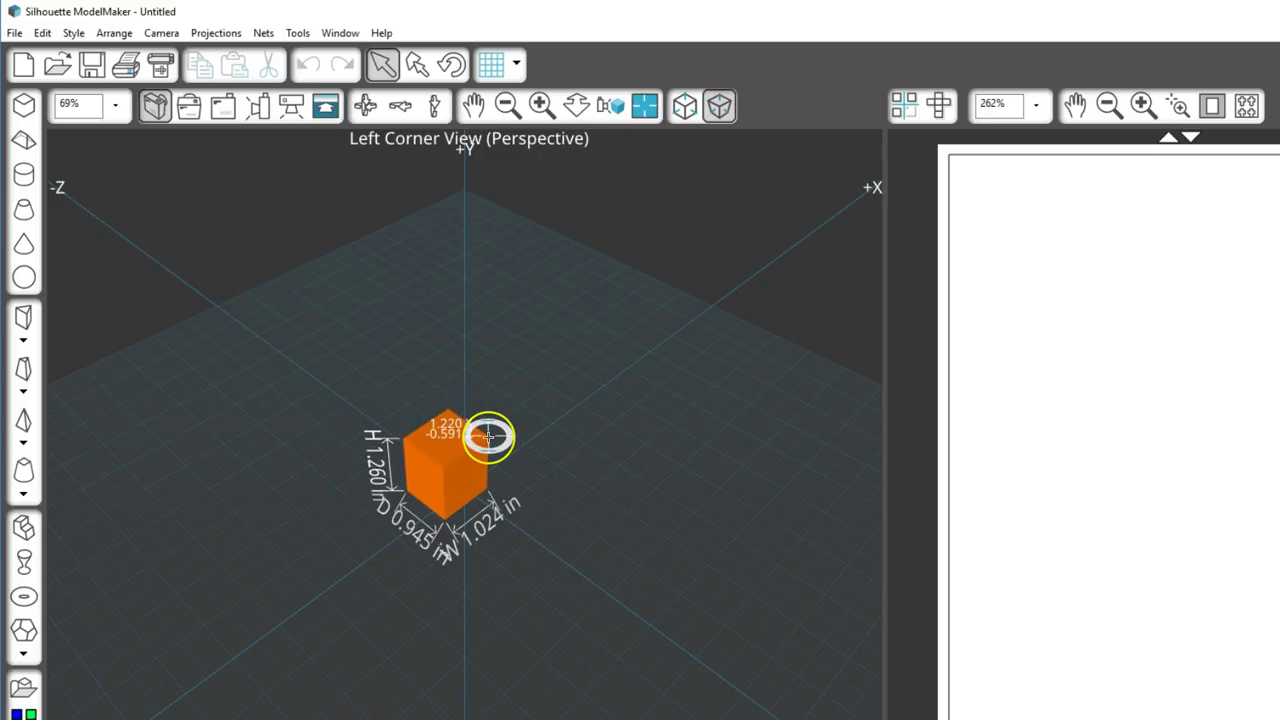
click(487, 436)
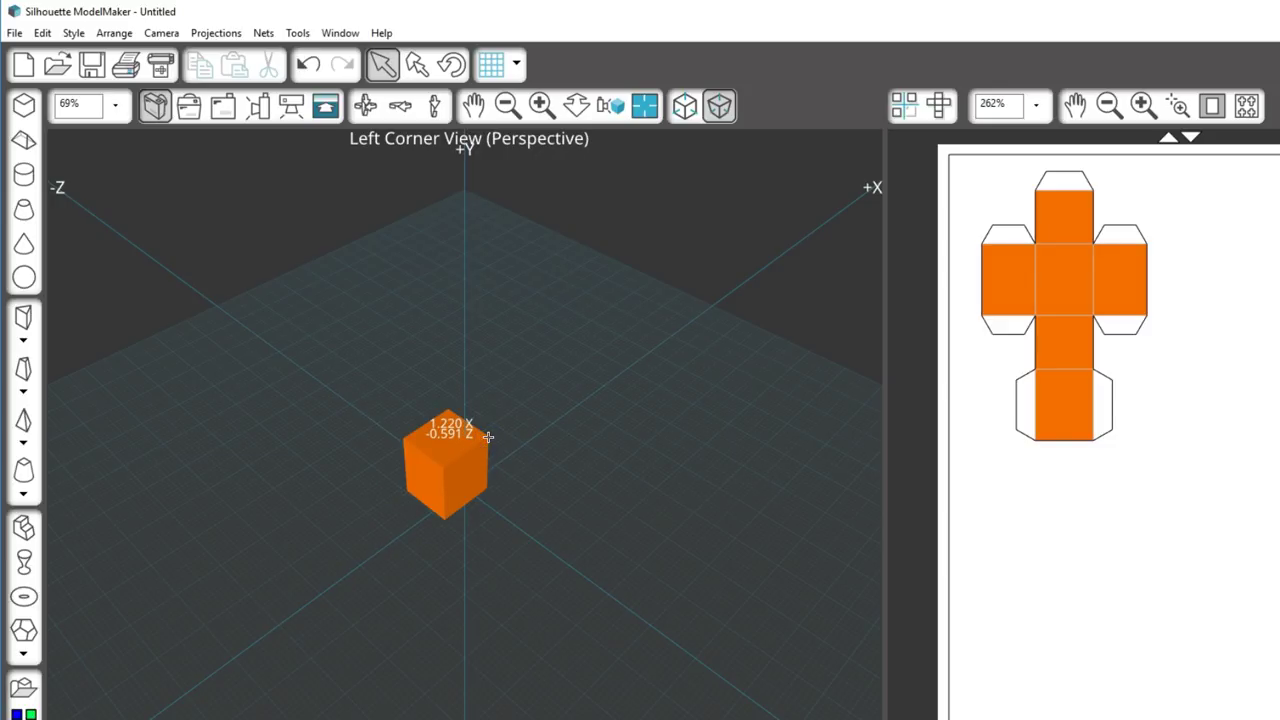
Step: Draw a pyramid frustum with a 1.063 × 1.457 in base, 0.866 in high, beside the box
click(495, 432)
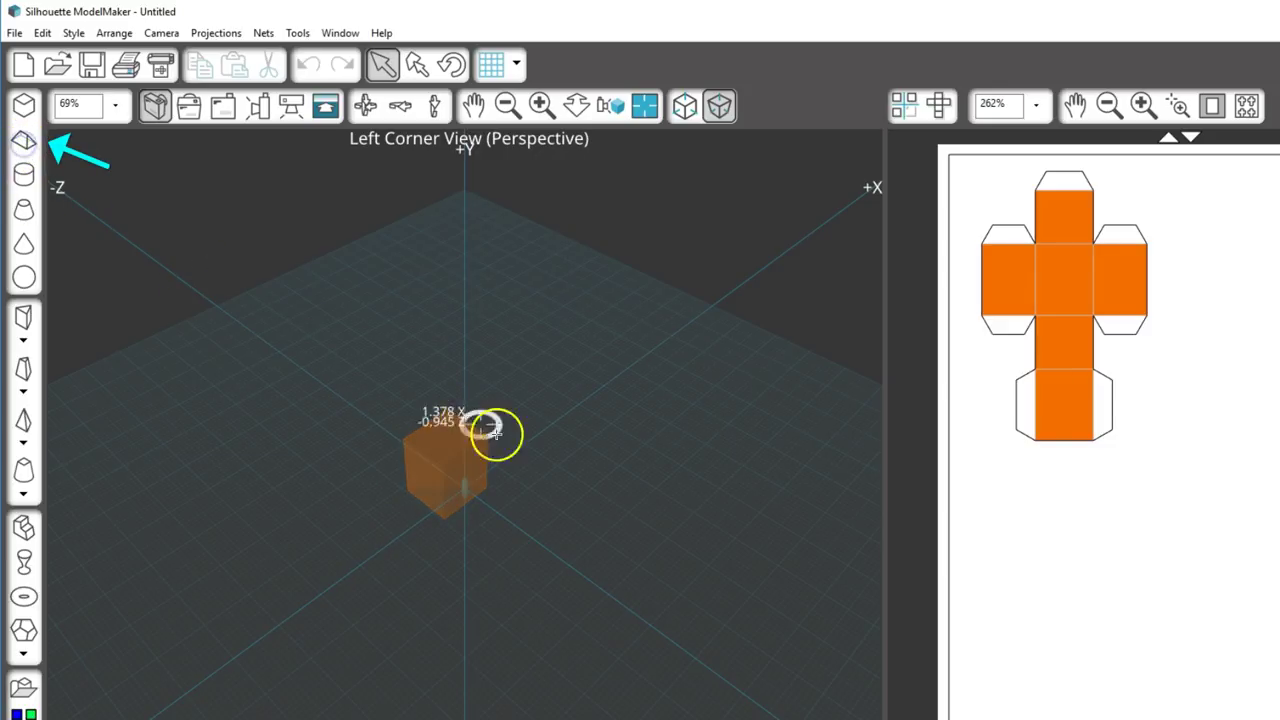
drag(537, 457, 640, 471)
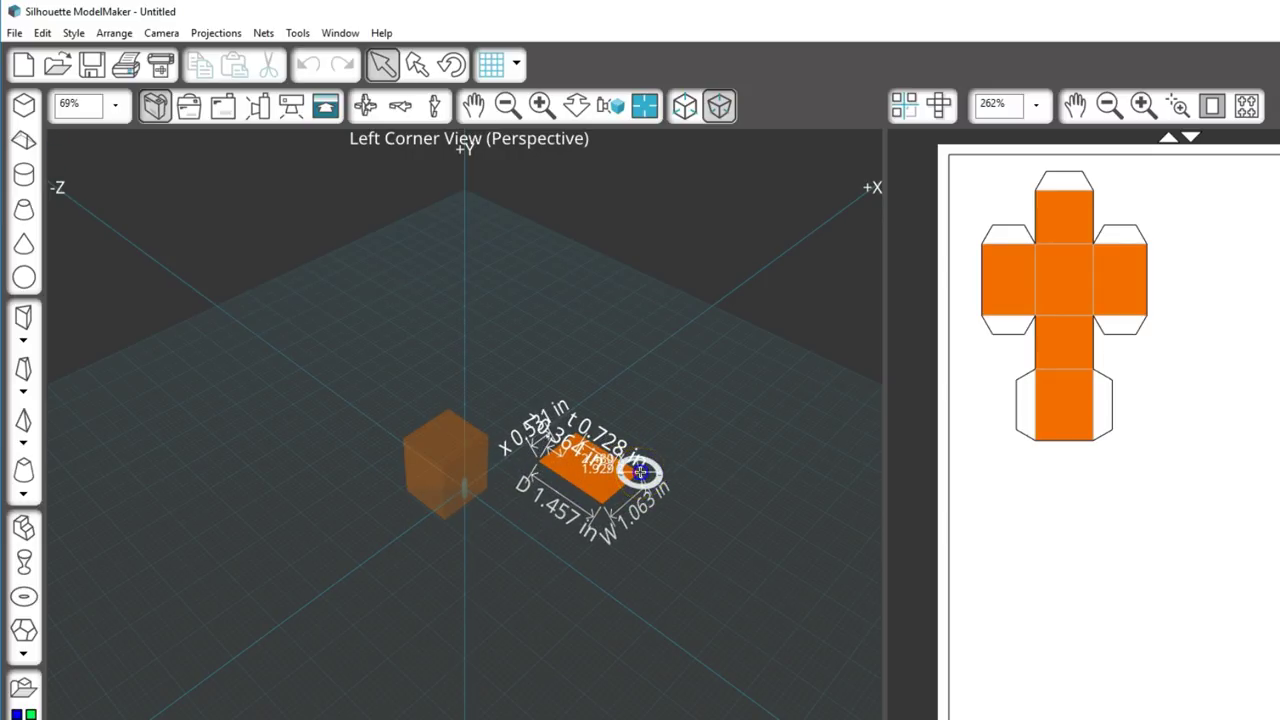
click(615, 432)
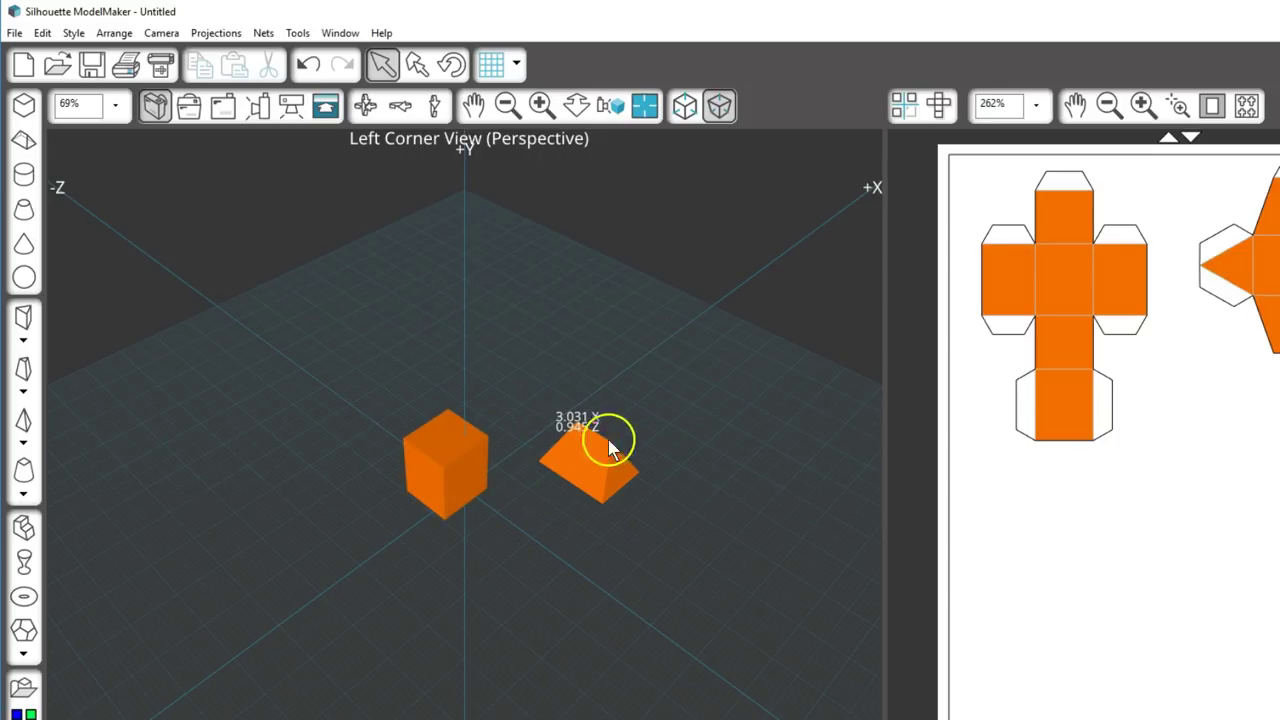
click(587, 463)
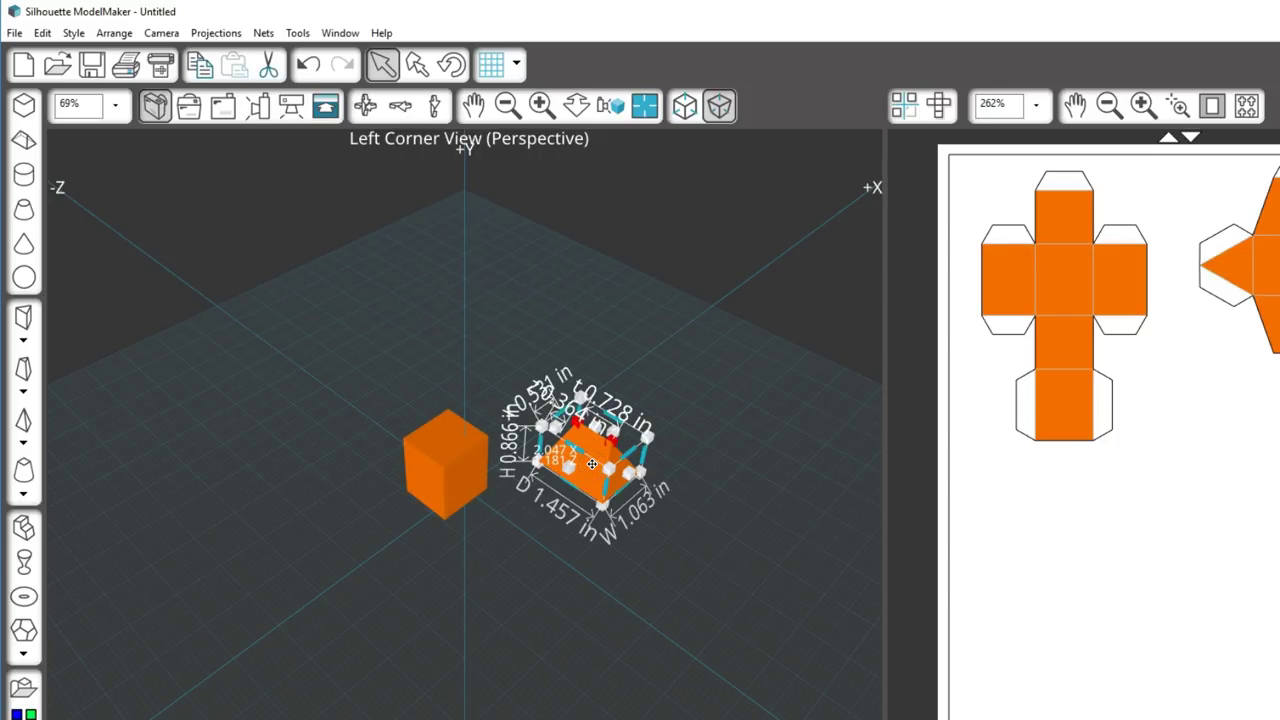
drag(592, 464, 615, 438)
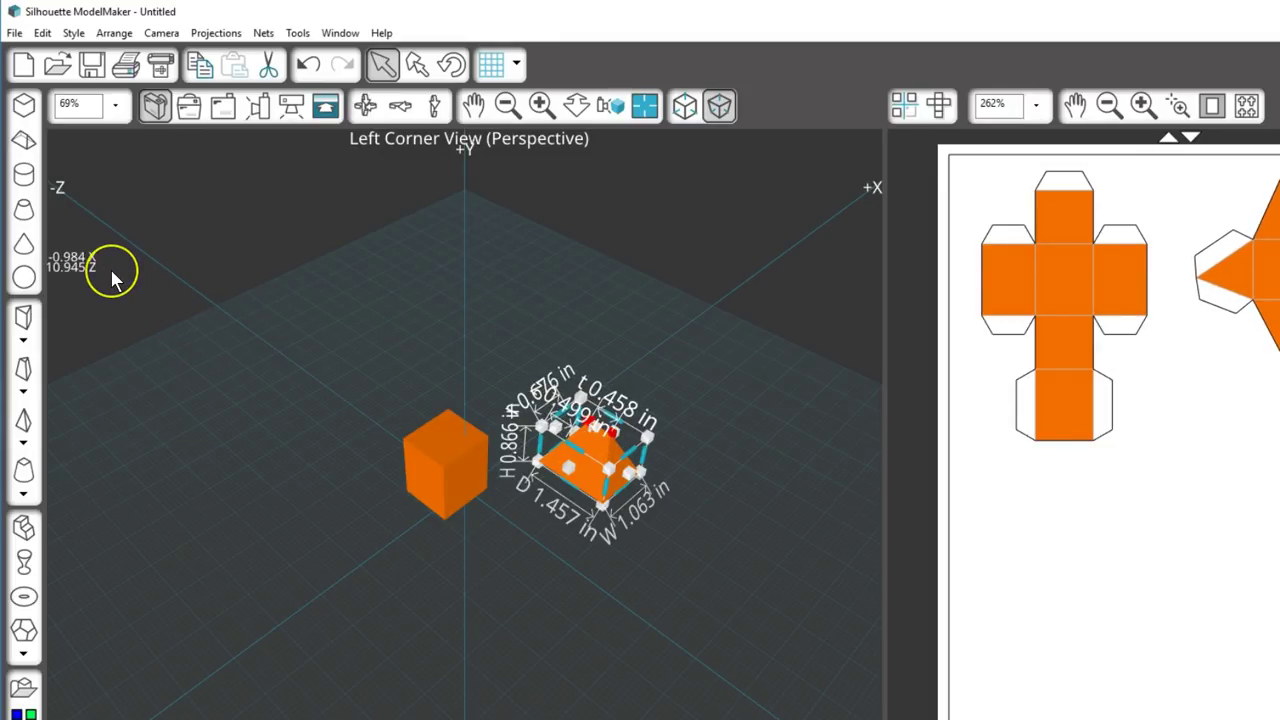
Step: Draw a sphere in front of the box, then delete the sphere, box and pyramid together
click(26, 274)
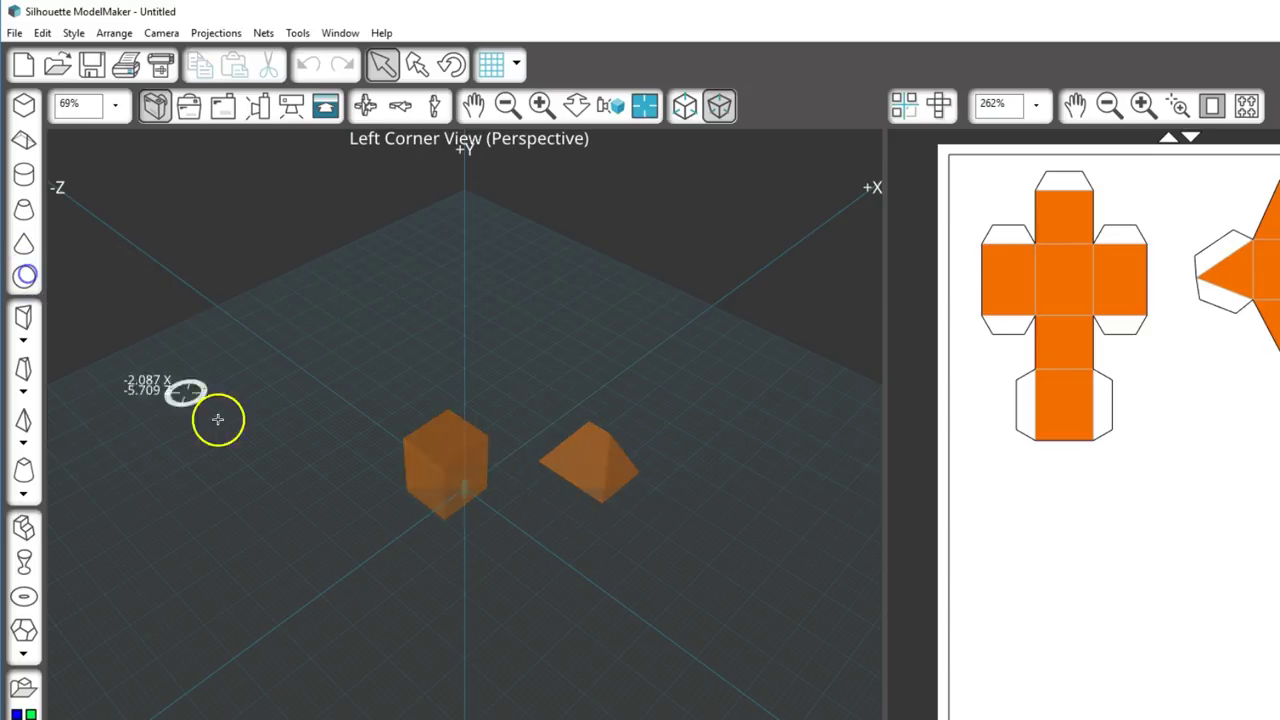
drag(323, 531, 397, 564)
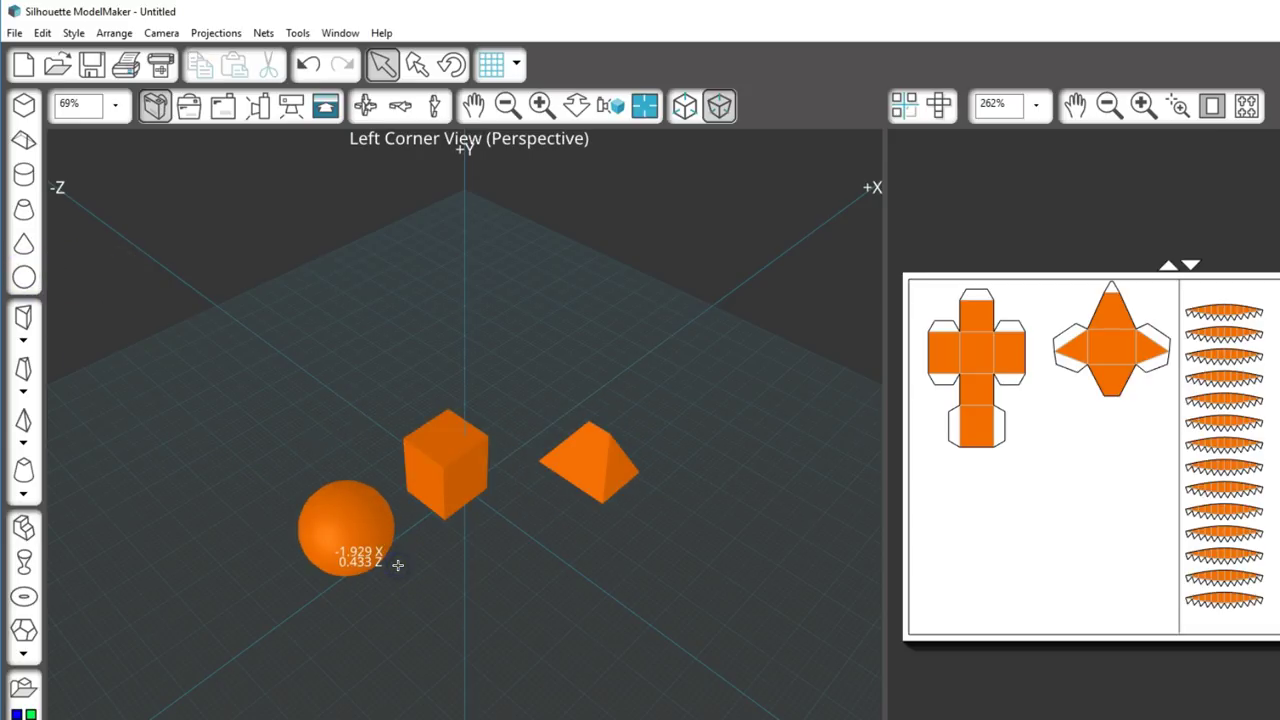
drag(277, 418, 661, 614)
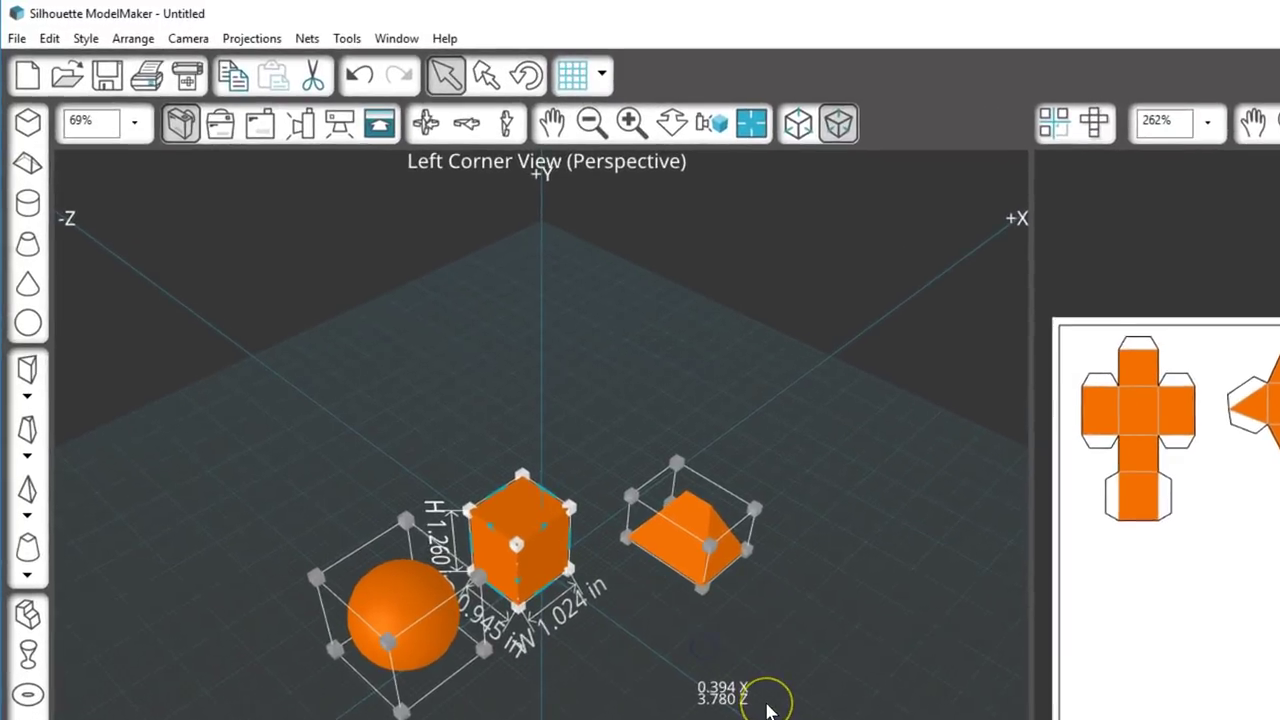
key(Delete)
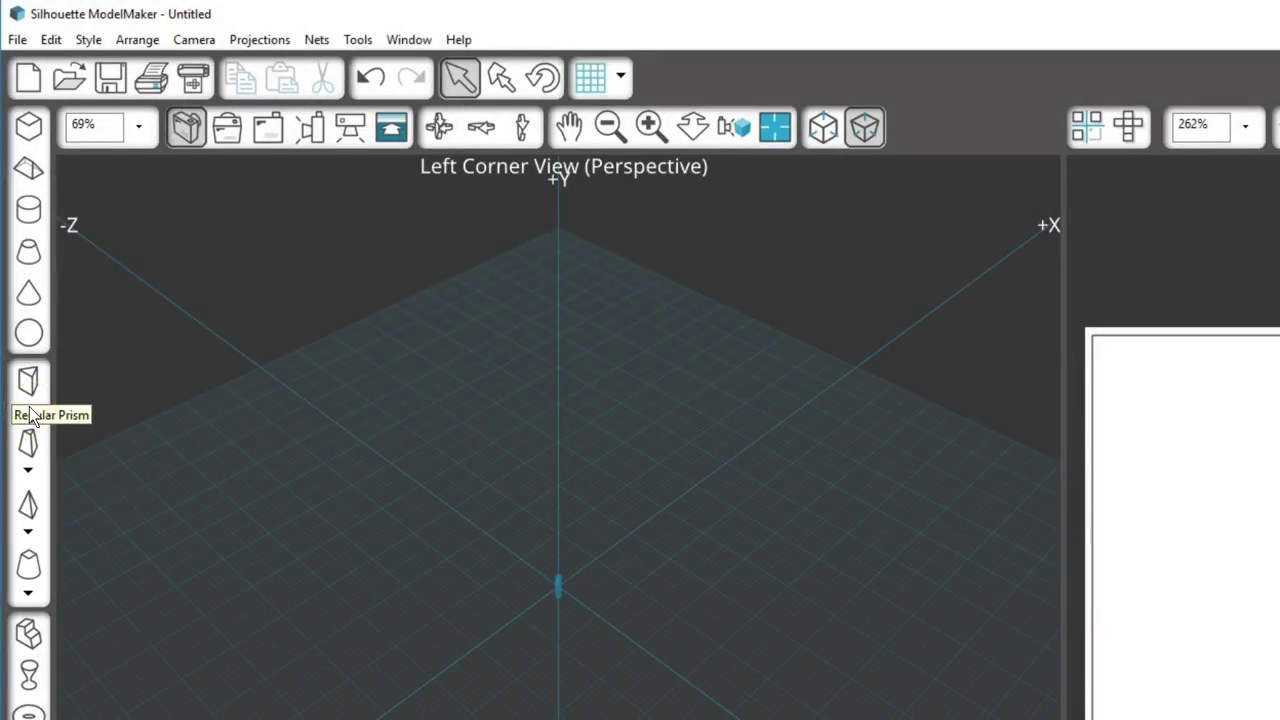
Step: Draw a pentagonal prism of radius 0.621 in and height 2.913 in on the grid
click(29, 409)
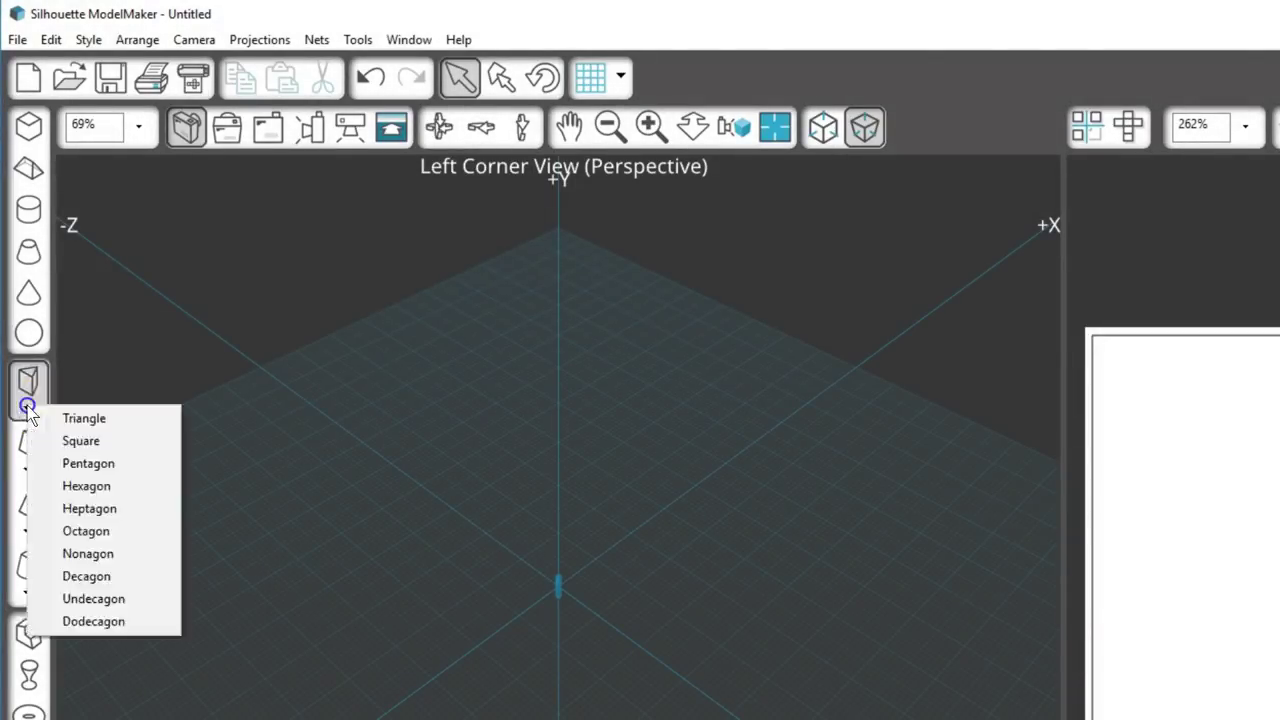
click(90, 462)
drag(415, 606, 487, 456)
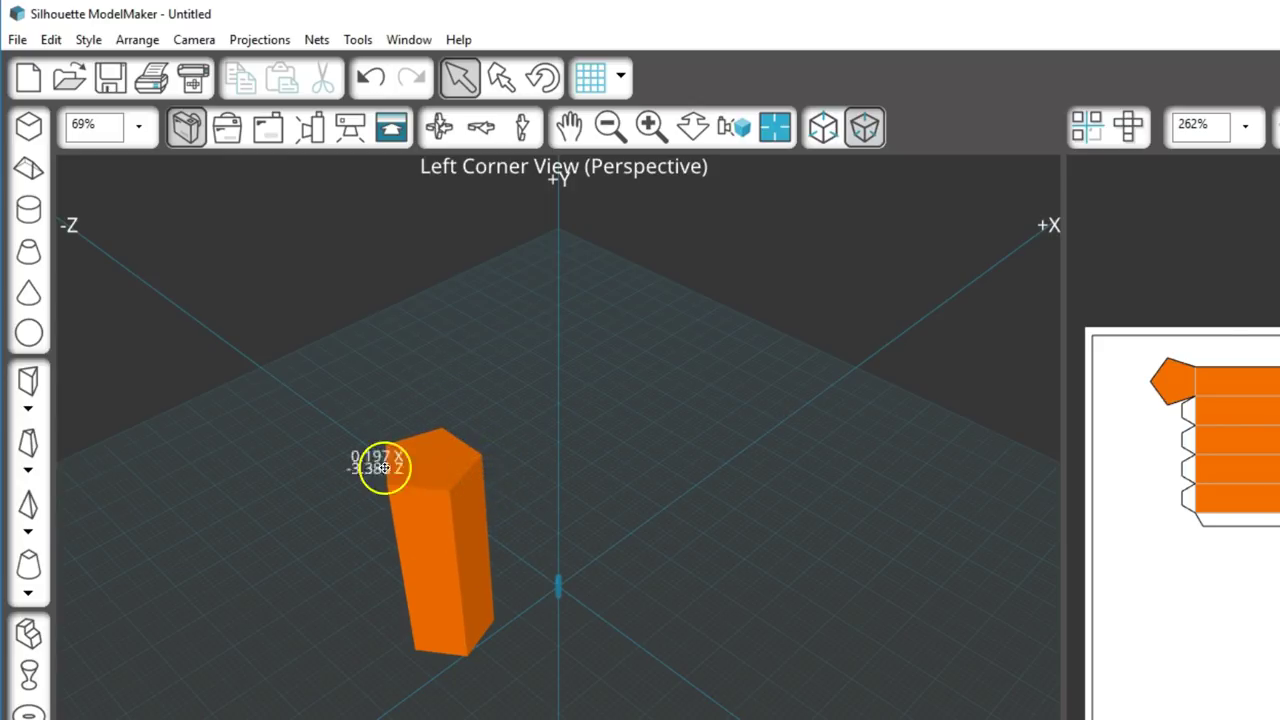
click(28, 470)
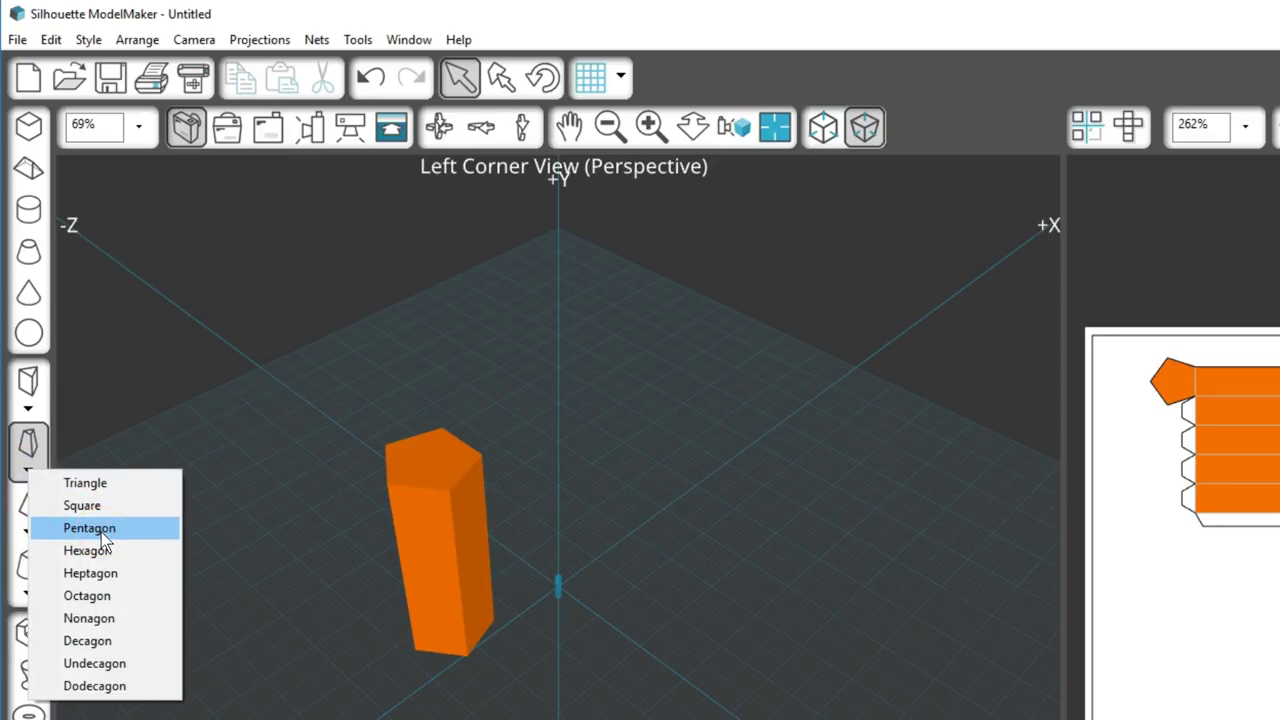
Step: Add a tapered pentagonal cap, radius 0.621 to 0.310 in, 0.866 in high, atop the prism
click(101, 532)
click(28, 470)
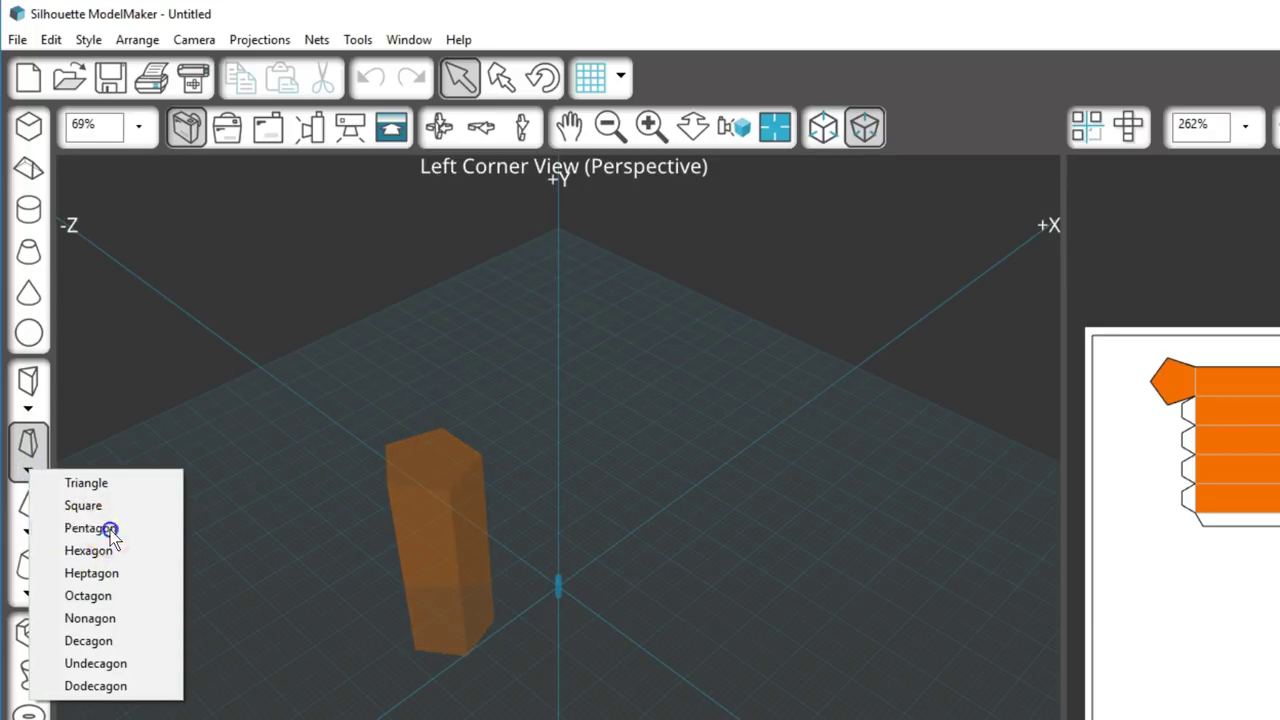
click(108, 528)
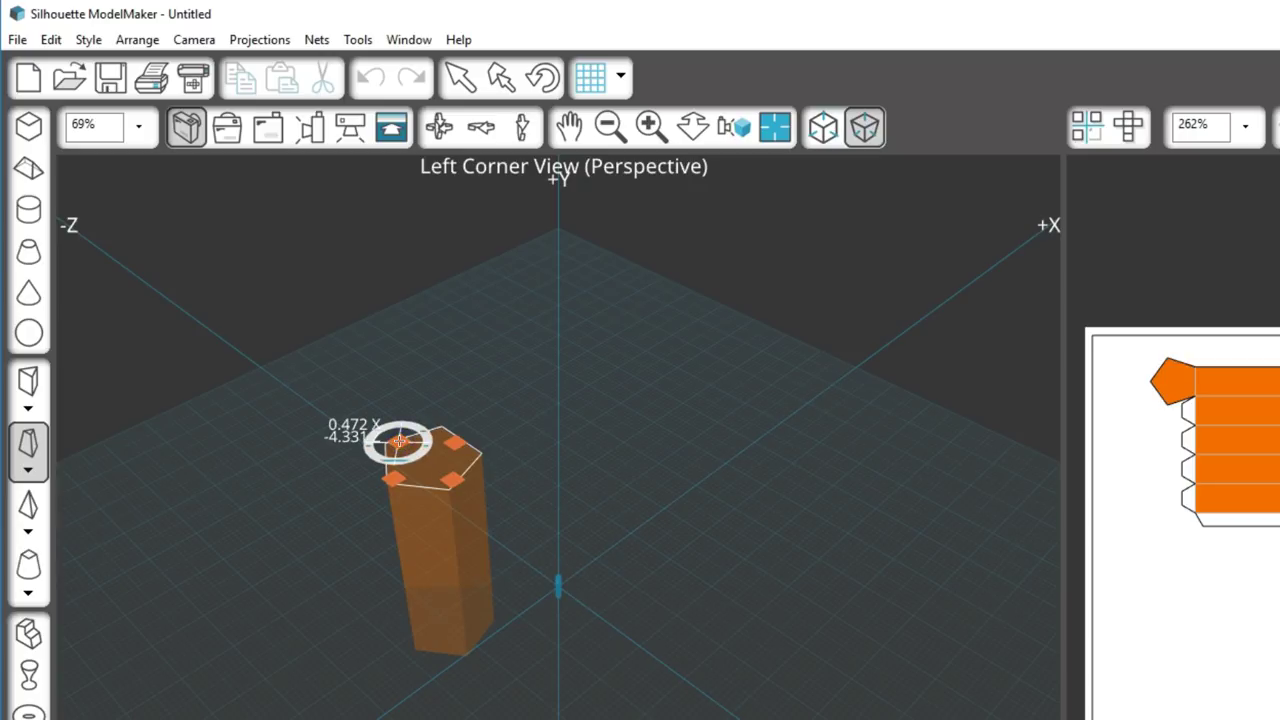
drag(399, 441, 444, 423)
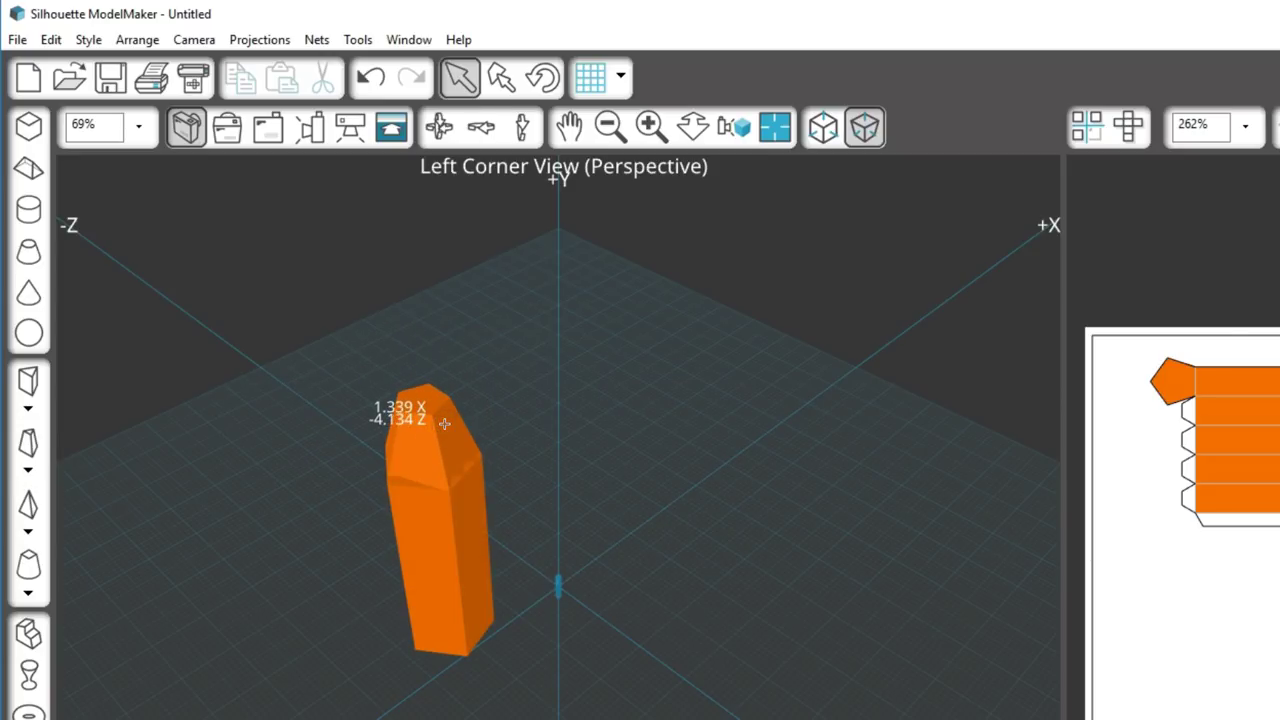
Step: Top the tapered section with a pentagonal pyramid point, radius 0.310 in and 0.945 in high
click(29, 530)
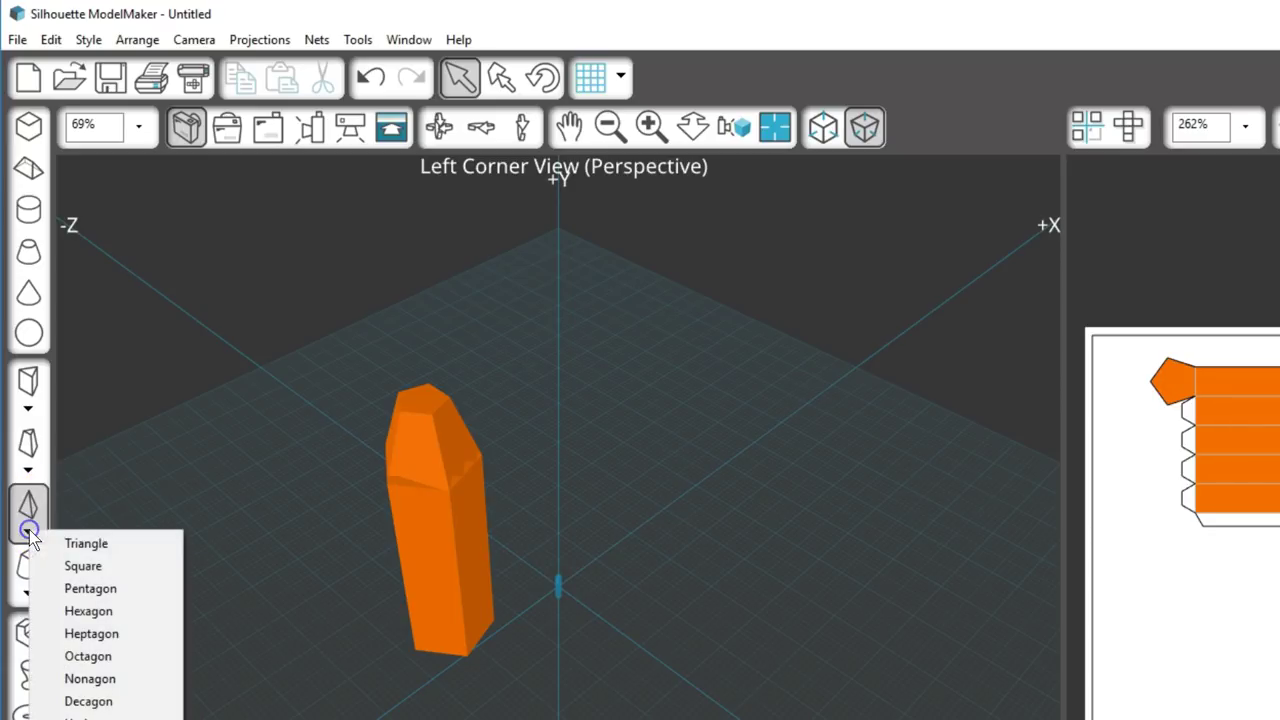
click(95, 589)
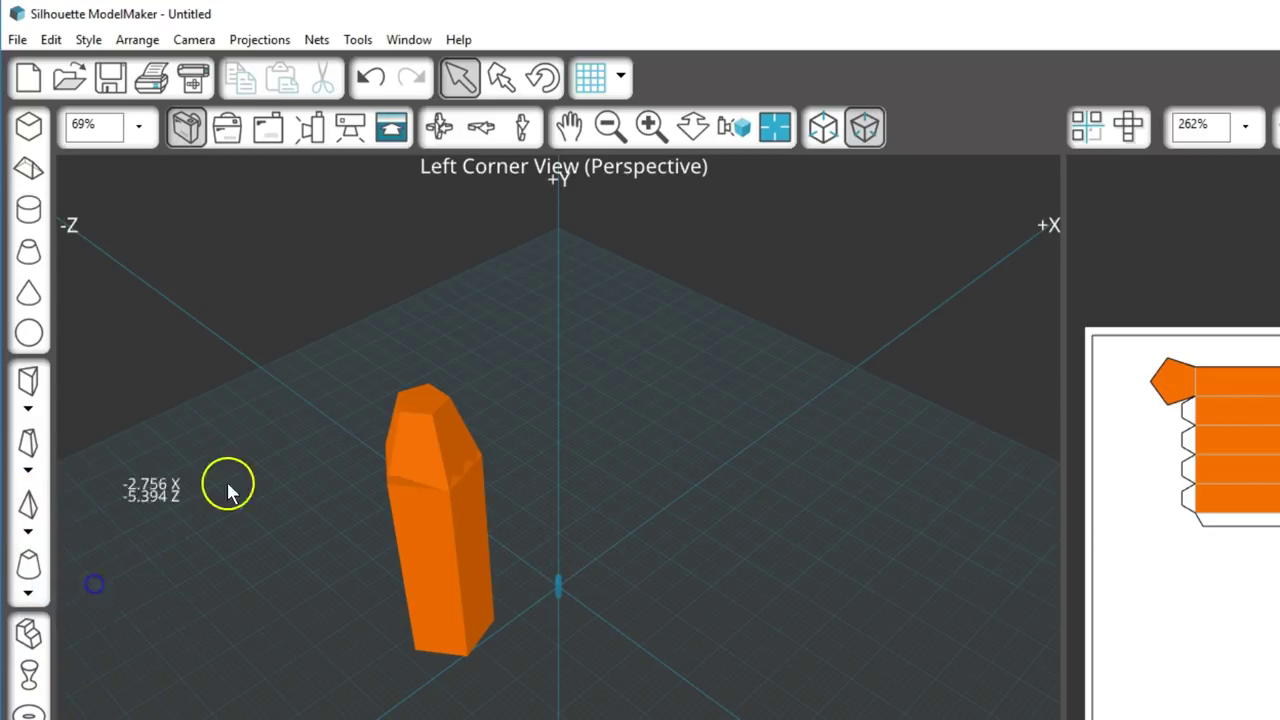
drag(400, 392, 430, 407)
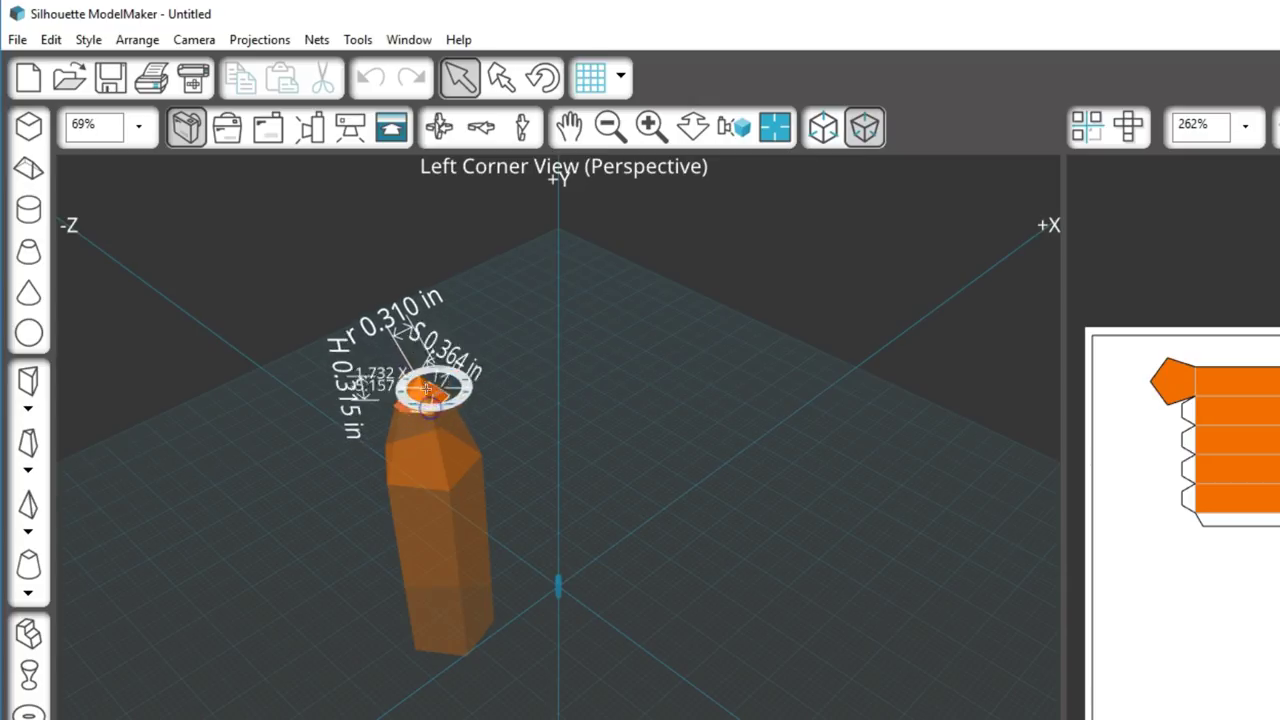
click(416, 339)
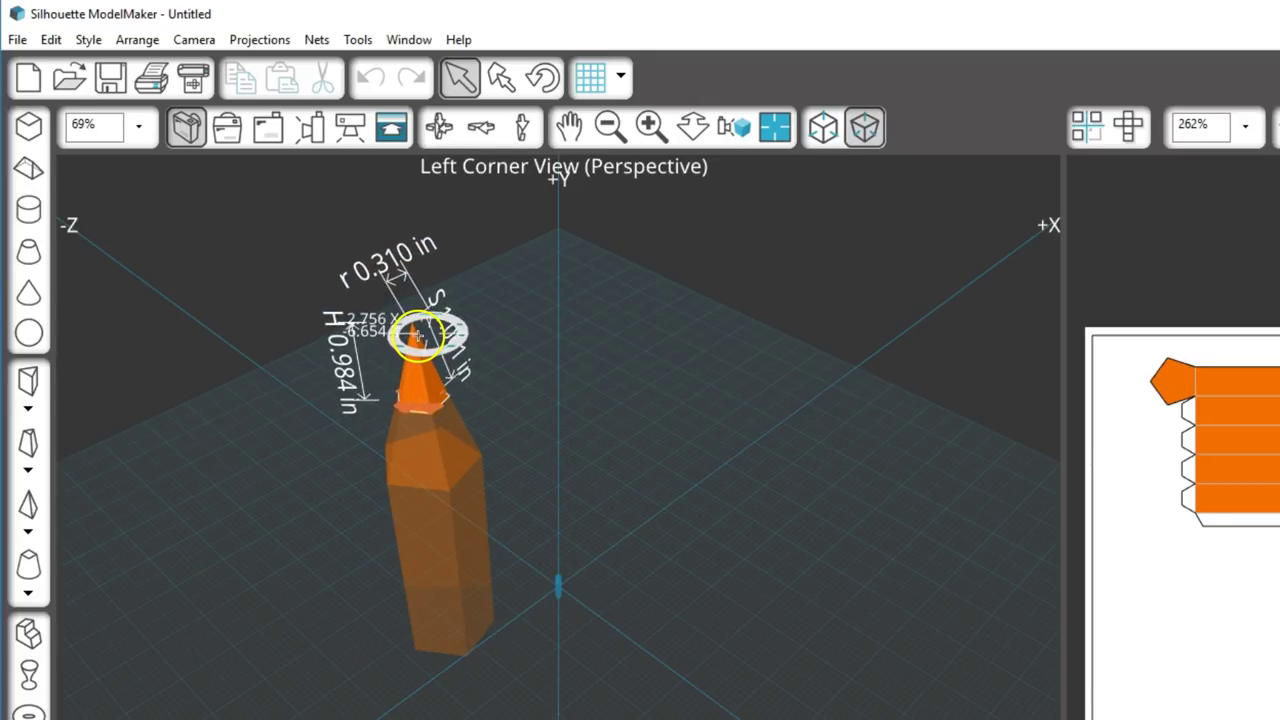
click(417, 340)
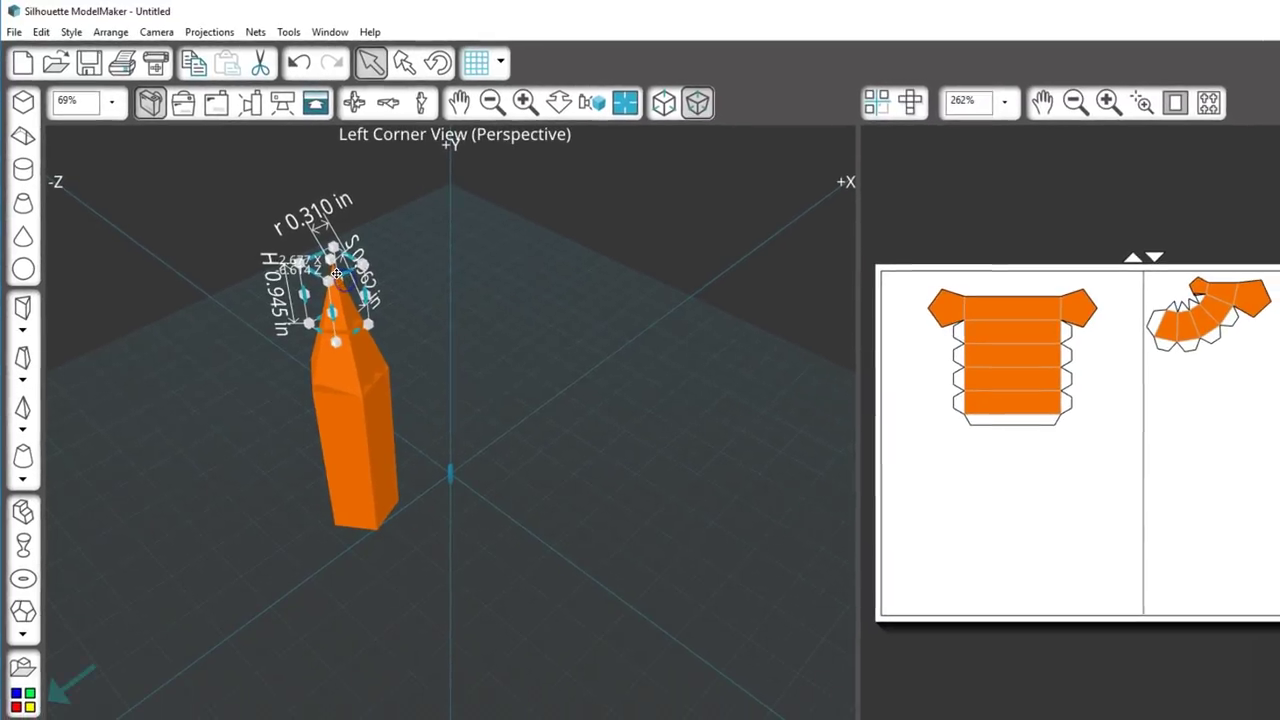
click(22, 716)
Step: Colour the pencil tip black, the sharpened section peach and the body yellow
click(100, 207)
click(394, 349)
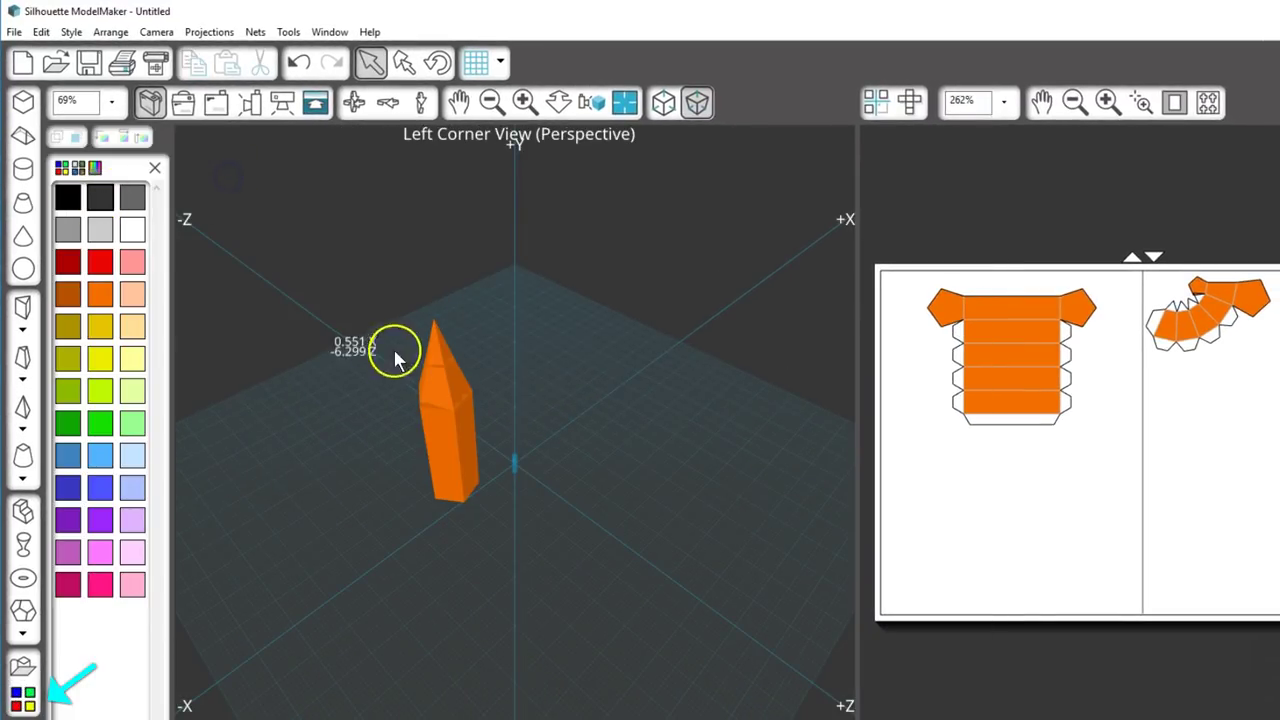
click(67, 198)
click(437, 380)
click(133, 326)
click(441, 444)
click(100, 358)
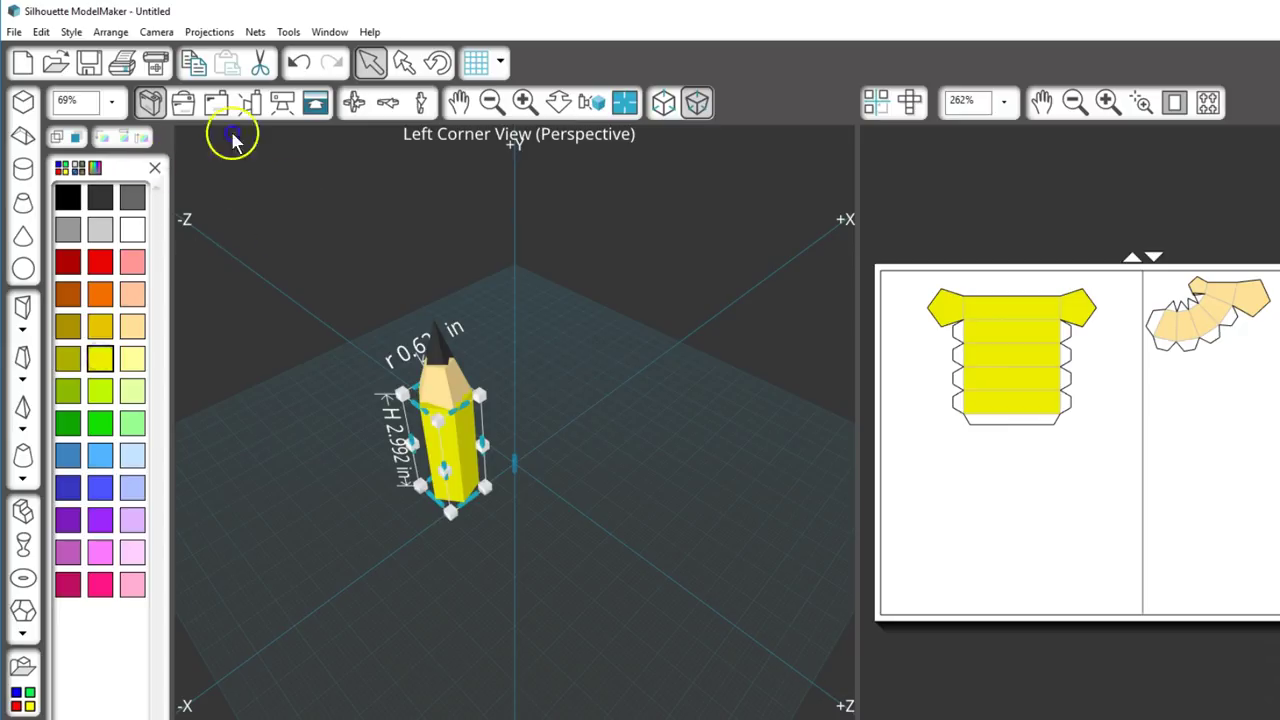
click(591, 102)
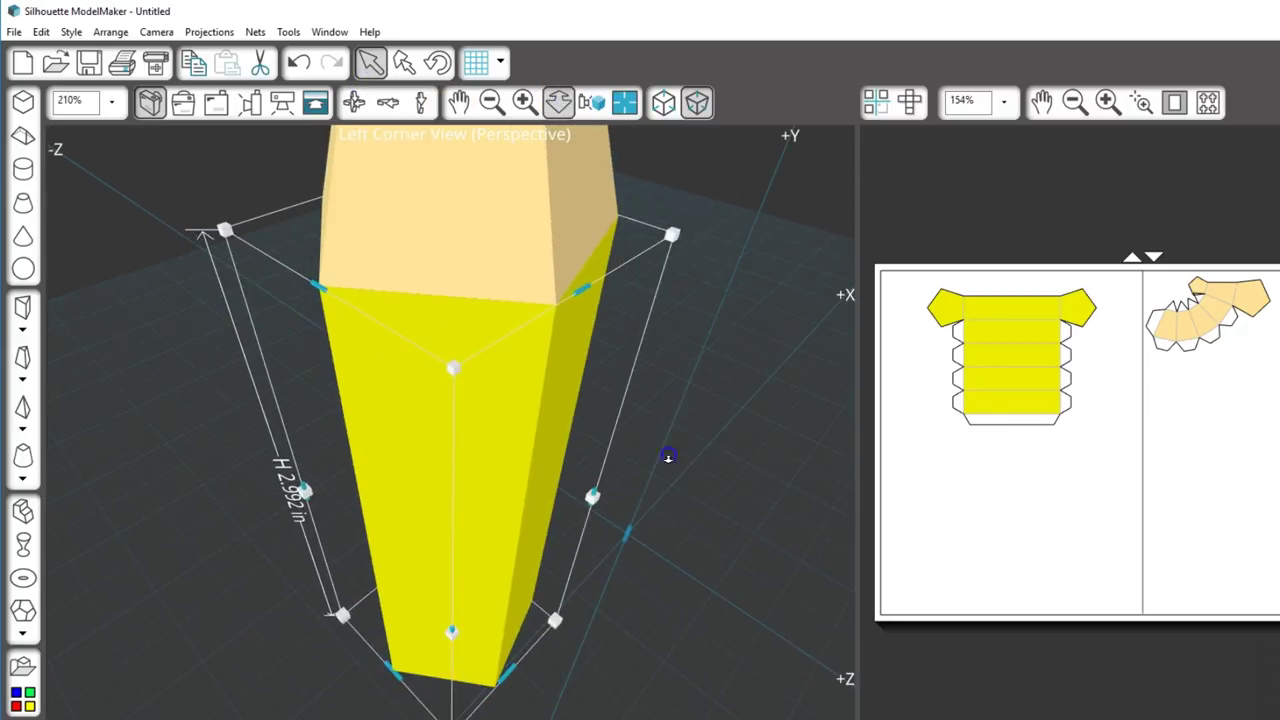
click(558, 102)
click(674, 425)
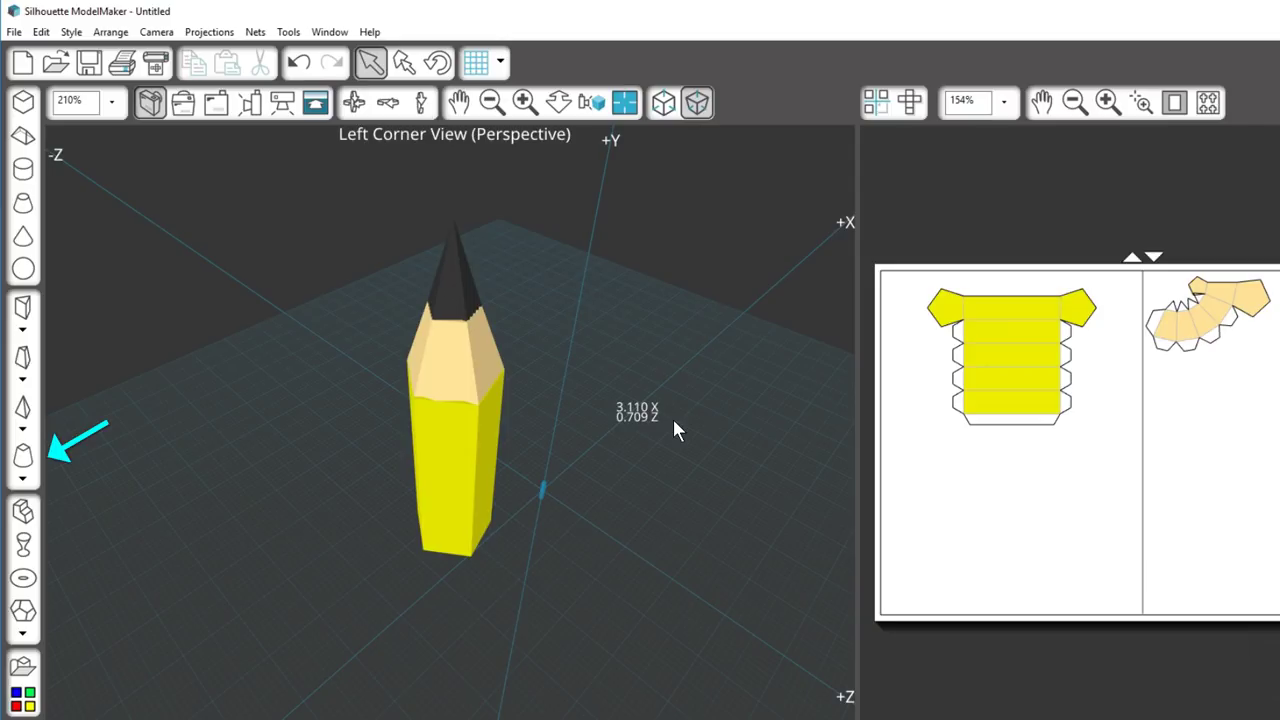
Step: Draw a triangle-to-circle transition piece beside the pencil
click(22, 480)
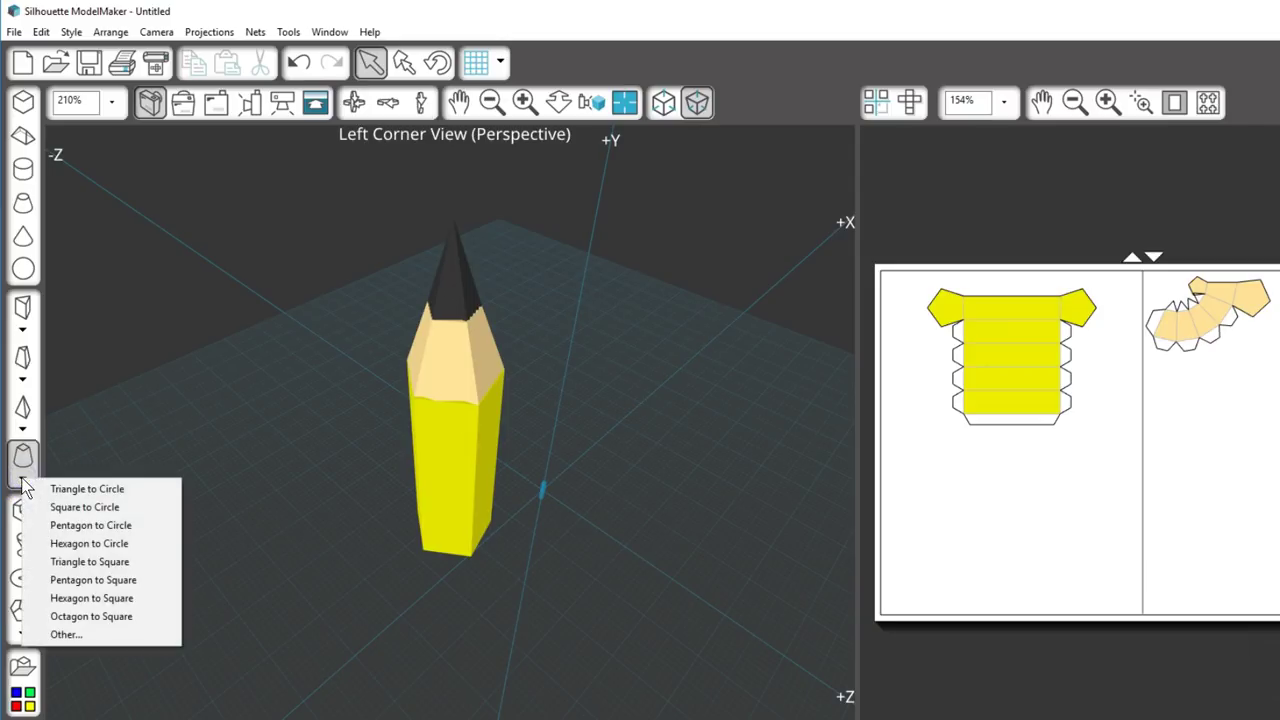
click(24, 487)
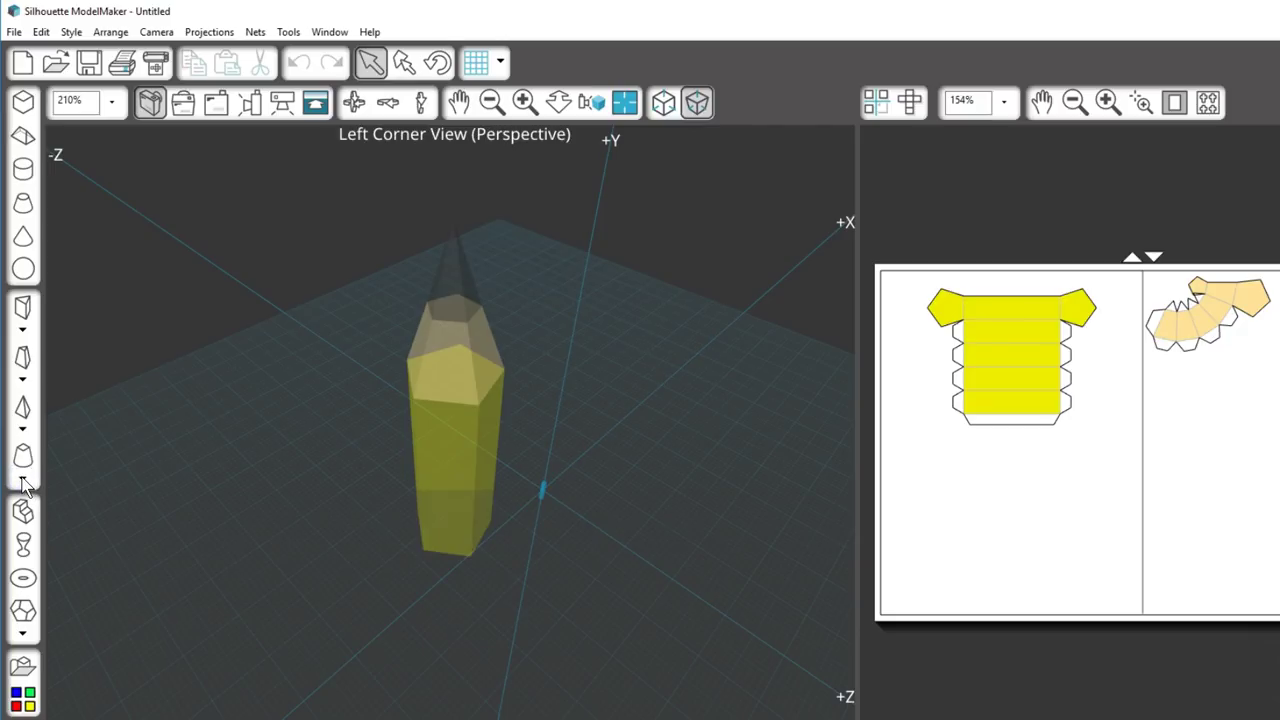
click(23, 482)
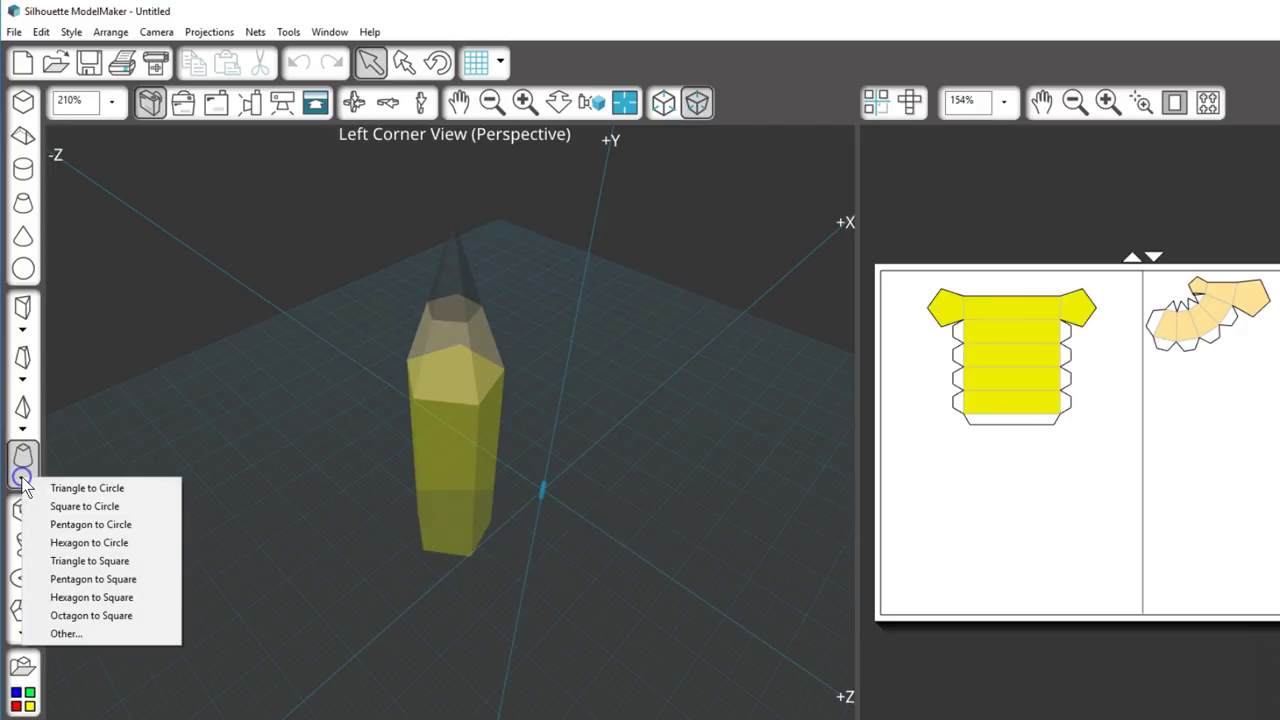
click(142, 488)
mouse_move(596, 511)
mouse_down()
mouse_move(634, 537)
mouse_move(680, 466)
mouse_move(666, 457)
mouse_up()
click(666, 457)
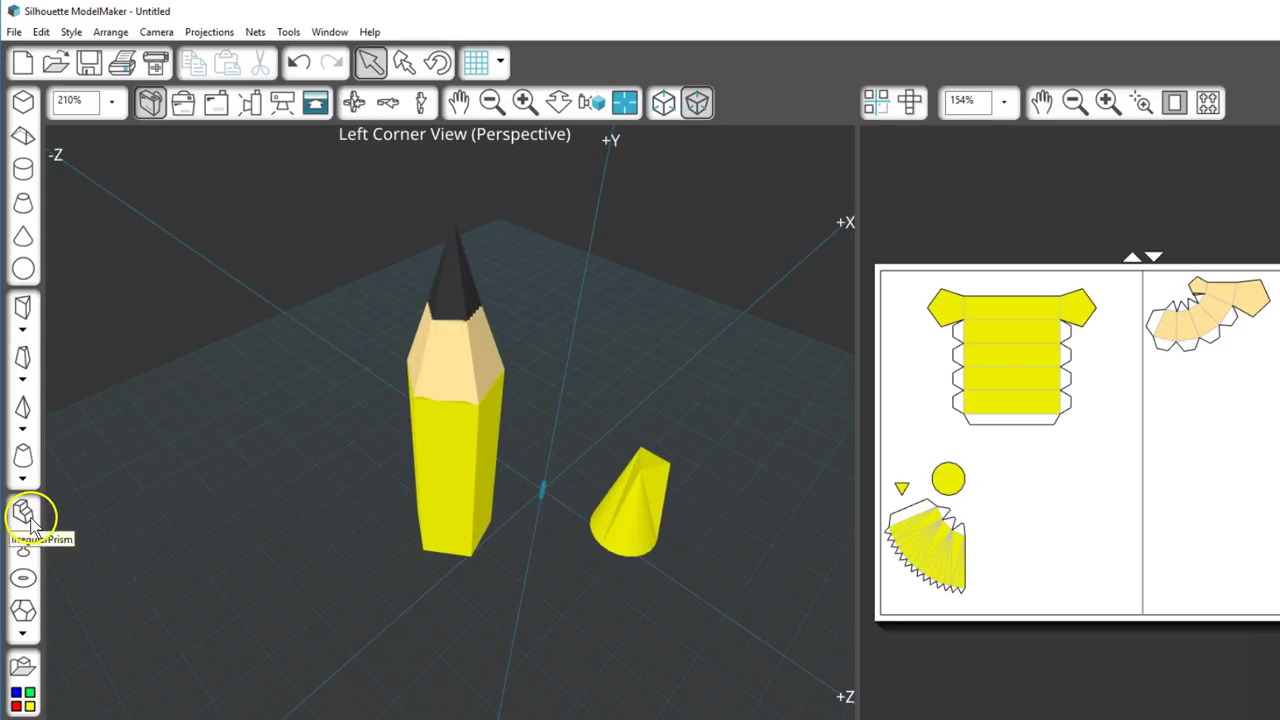
Step: Delete the pencil and transition piece, then build a 1.890 × 2.283 in slab for outline editing
drag(337, 266, 768, 651)
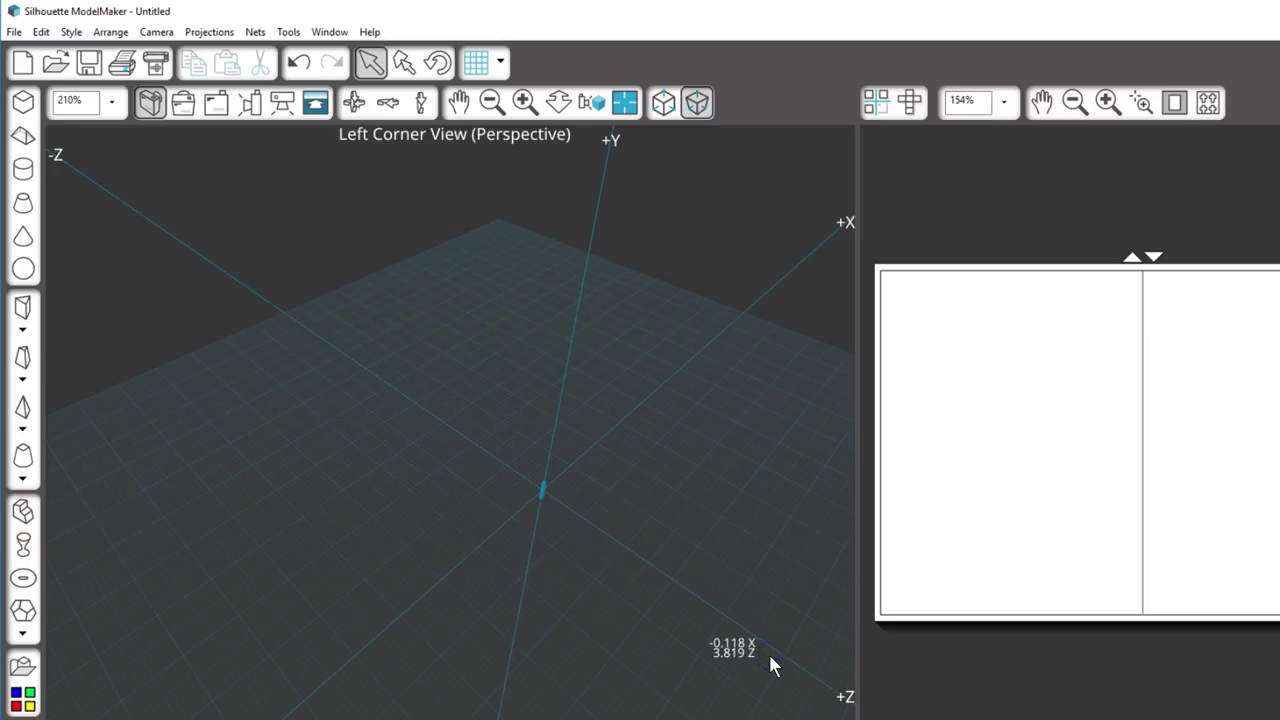
key(Delete)
click(23, 511)
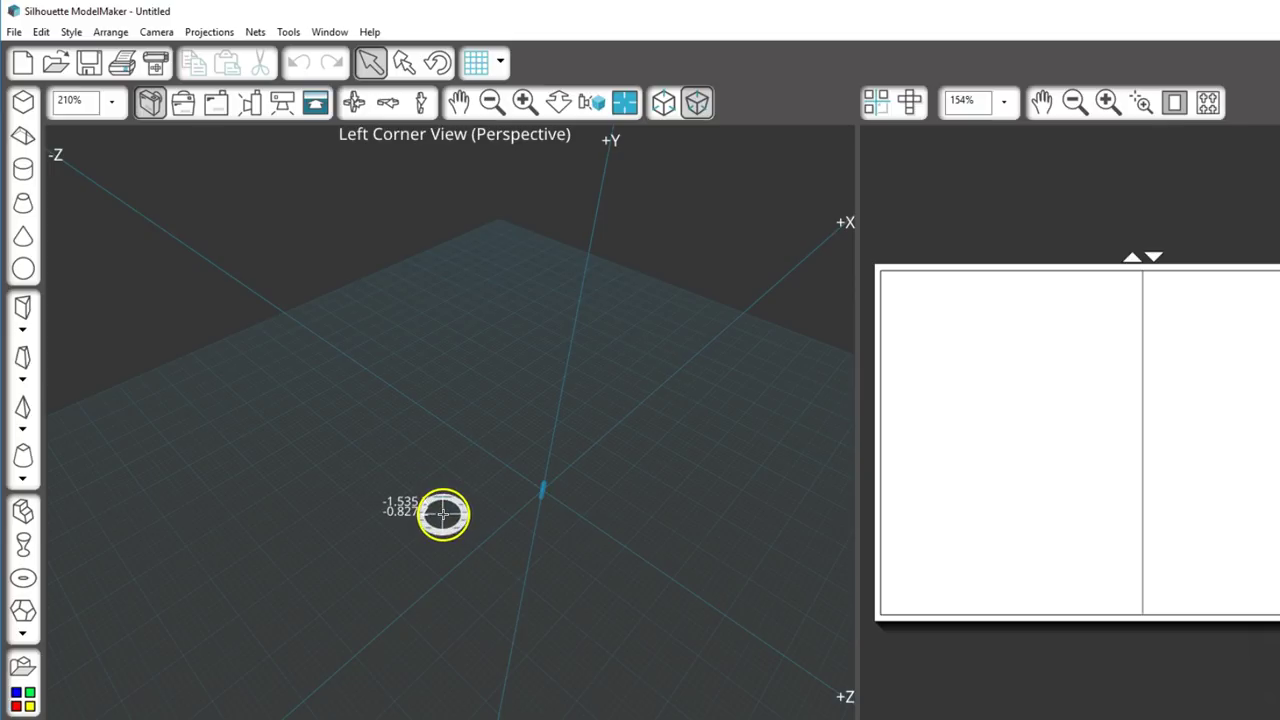
drag(443, 514, 538, 466)
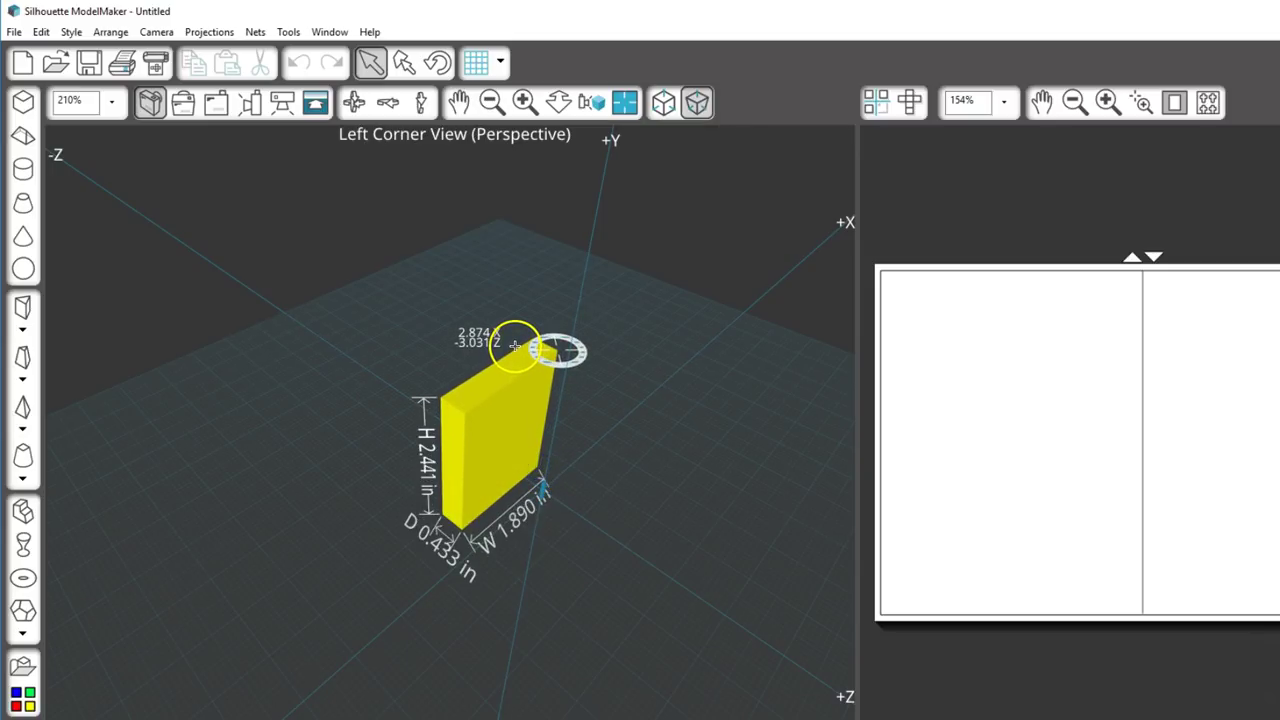
click(514, 351)
double_click(516, 354)
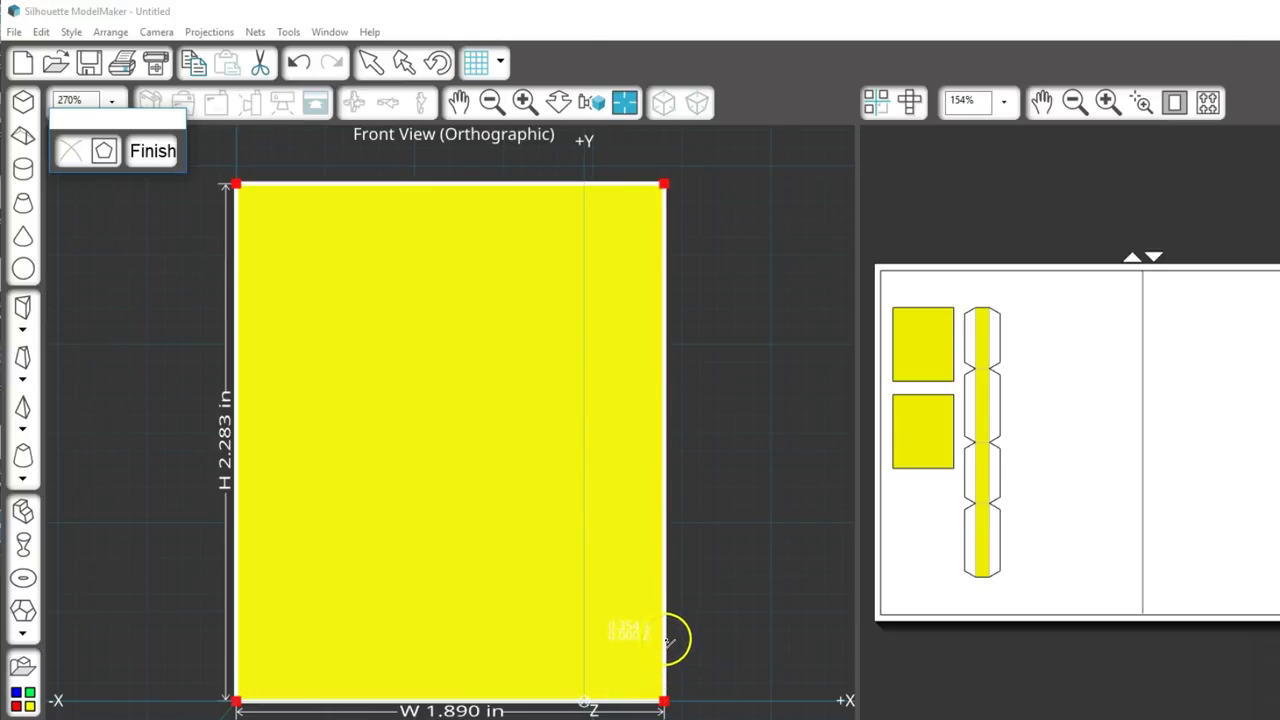
Step: Narrow the slab outline to 1.535 in and notch it into a letter K
drag(663, 700, 584, 702)
drag(663, 184, 585, 184)
click(326, 184)
click(470, 184)
drag(400, 184, 325, 388)
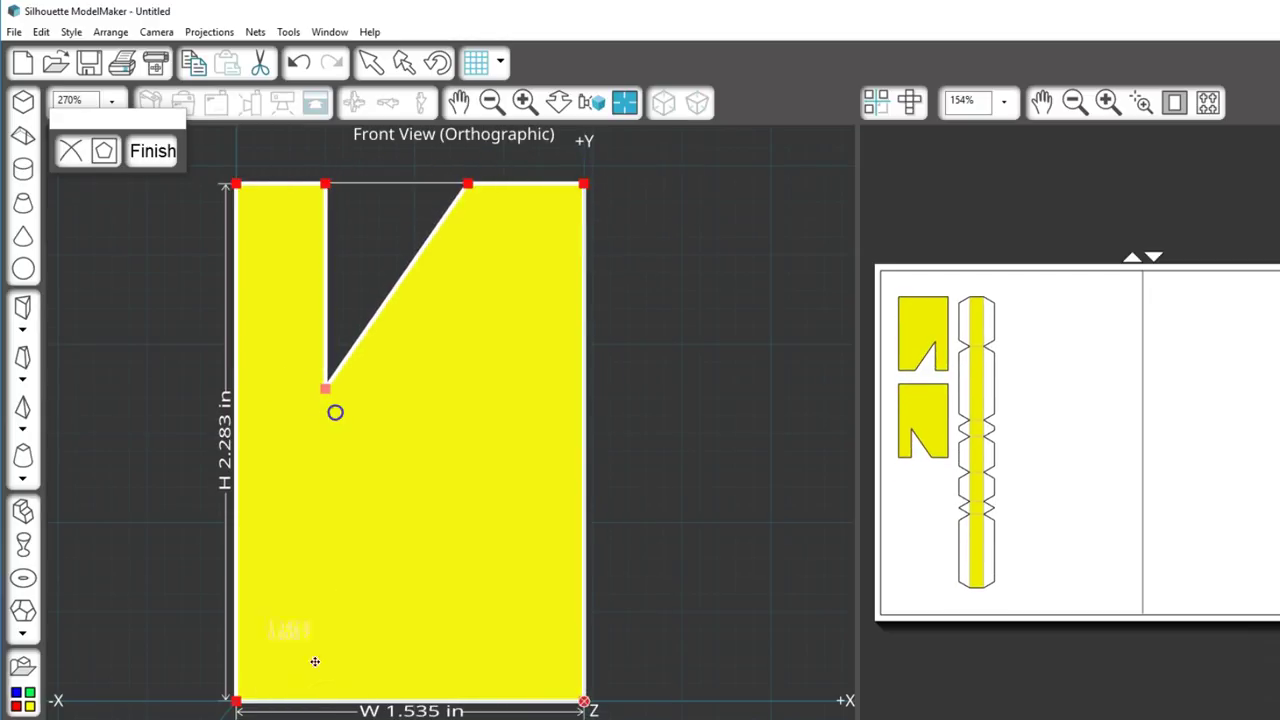
click(325, 702)
click(468, 702)
drag(430, 702, 327, 485)
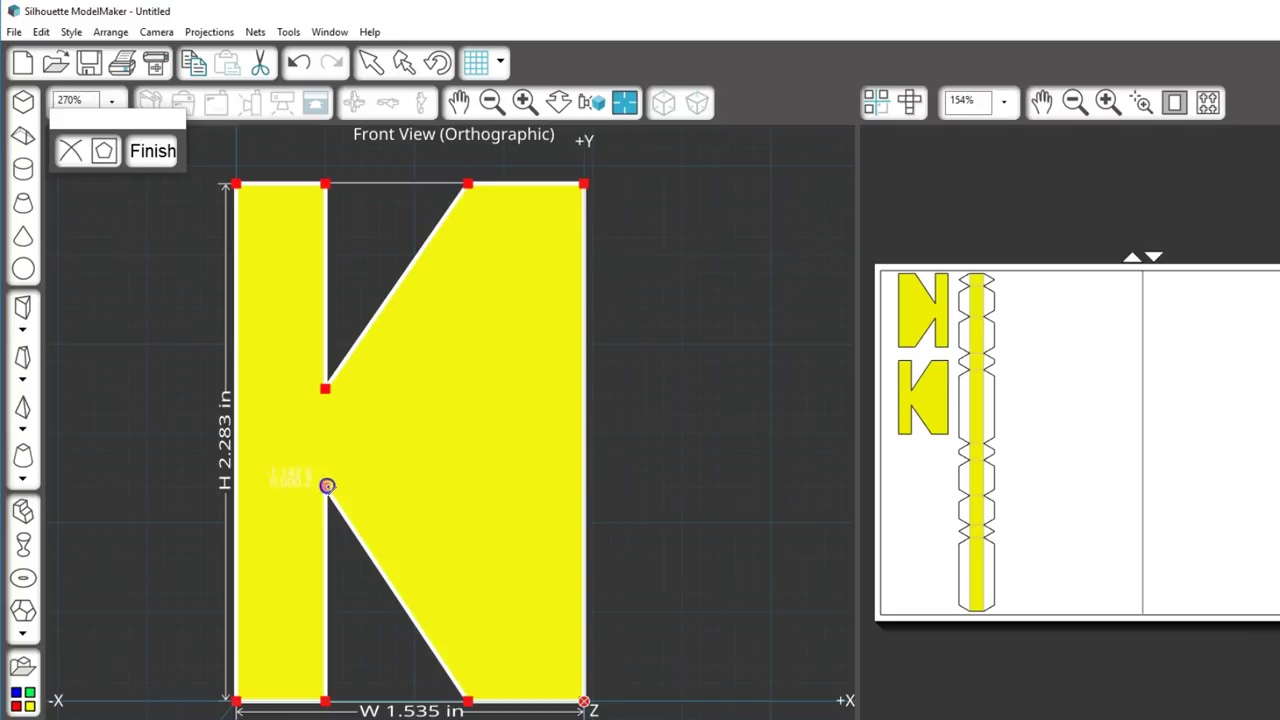
drag(586, 346, 397, 423)
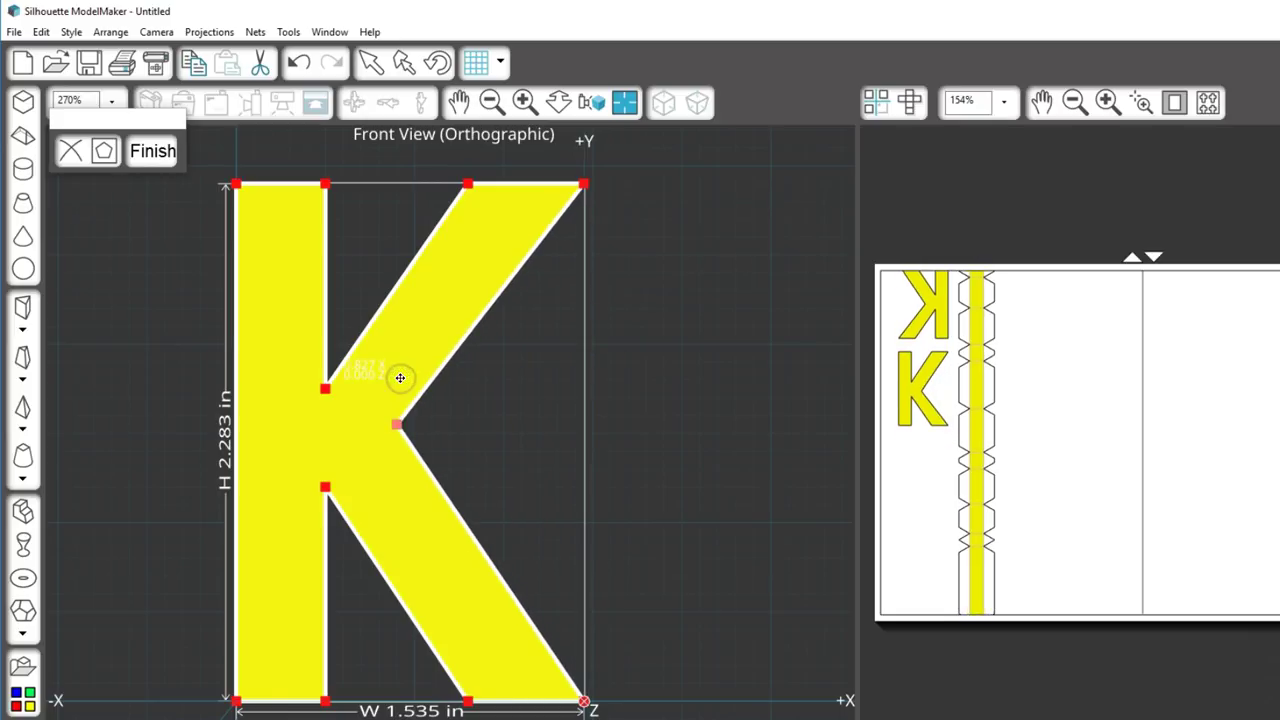
Step: Delete and restore the K's notch point, finish the outline, and inspect the prism in 3D
click(397, 426)
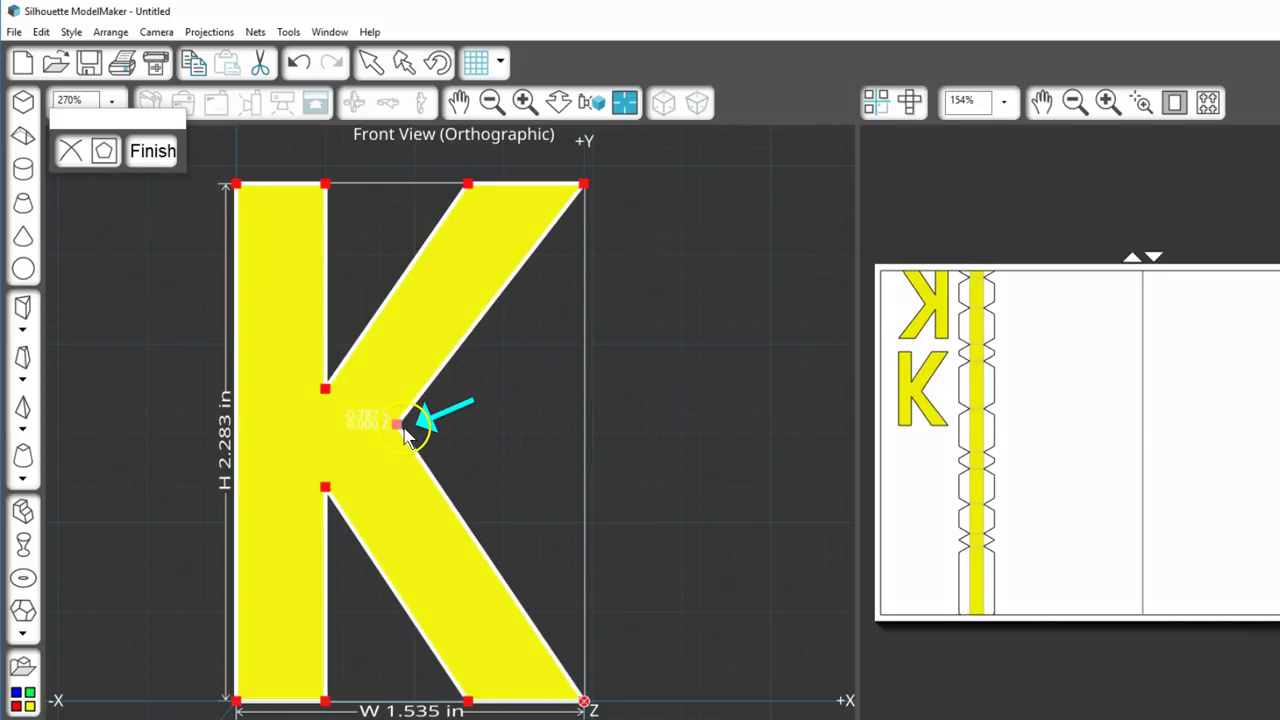
click(70, 150)
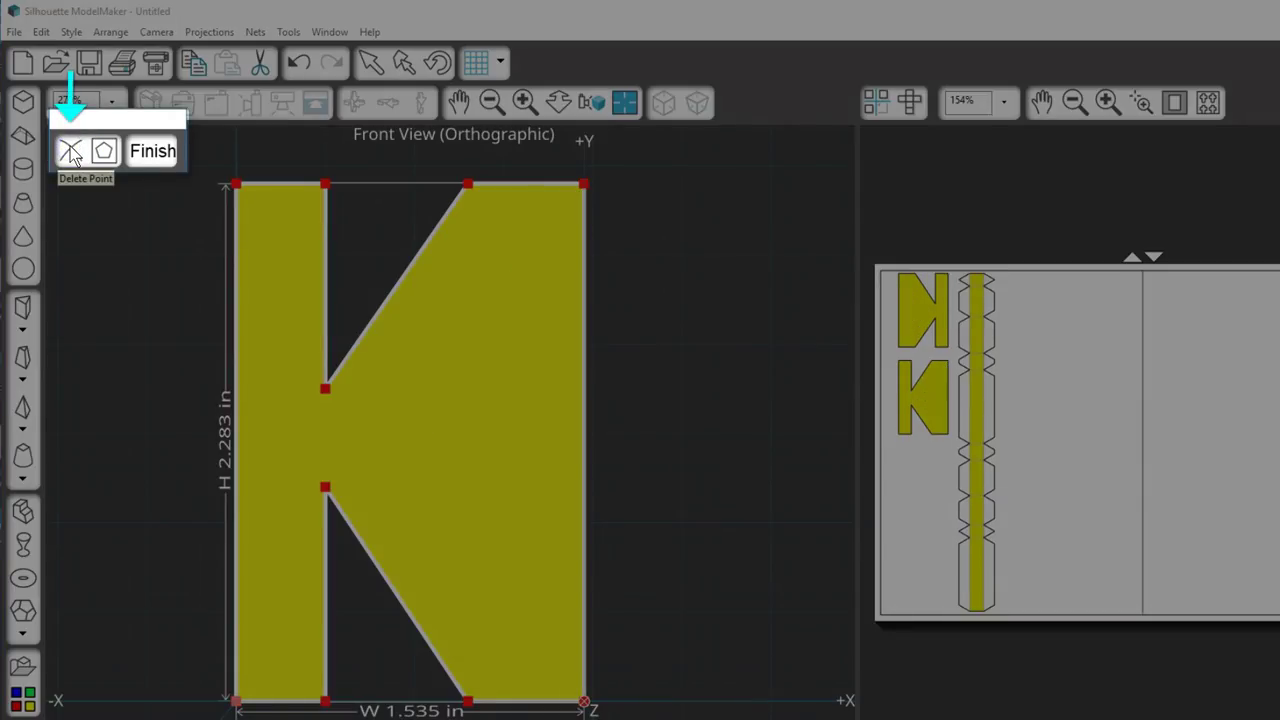
click(298, 63)
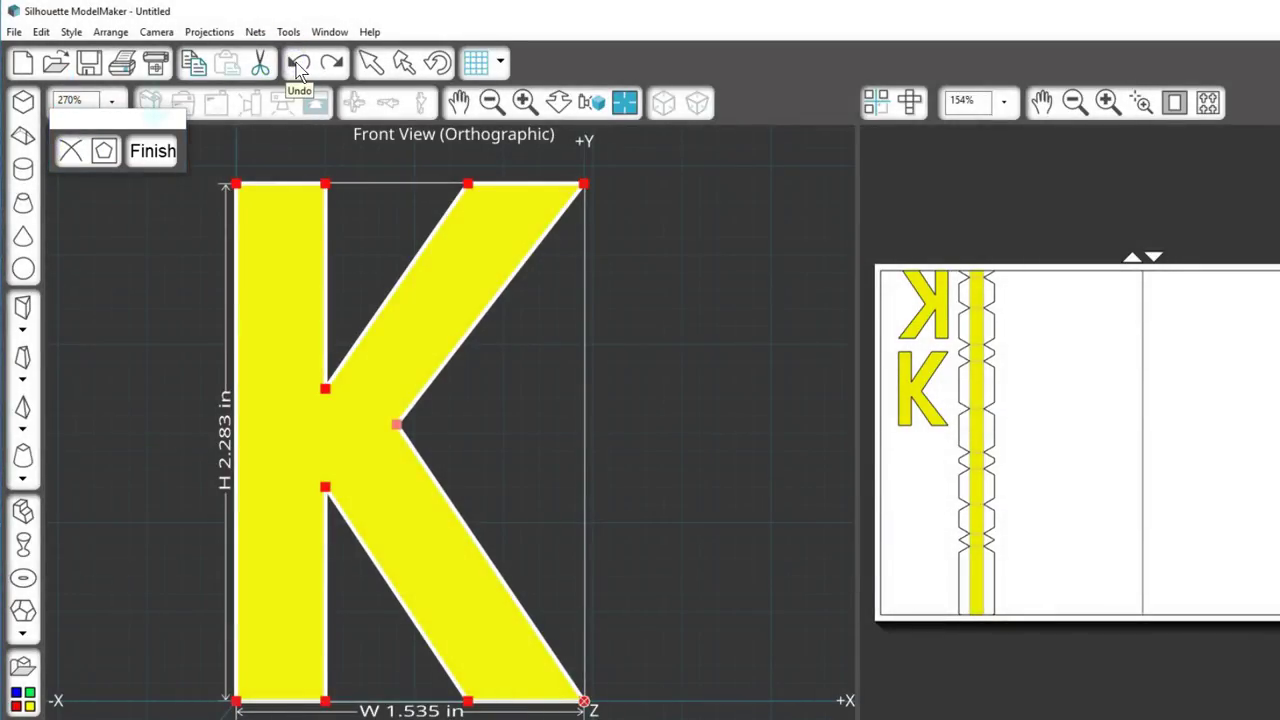
click(150, 151)
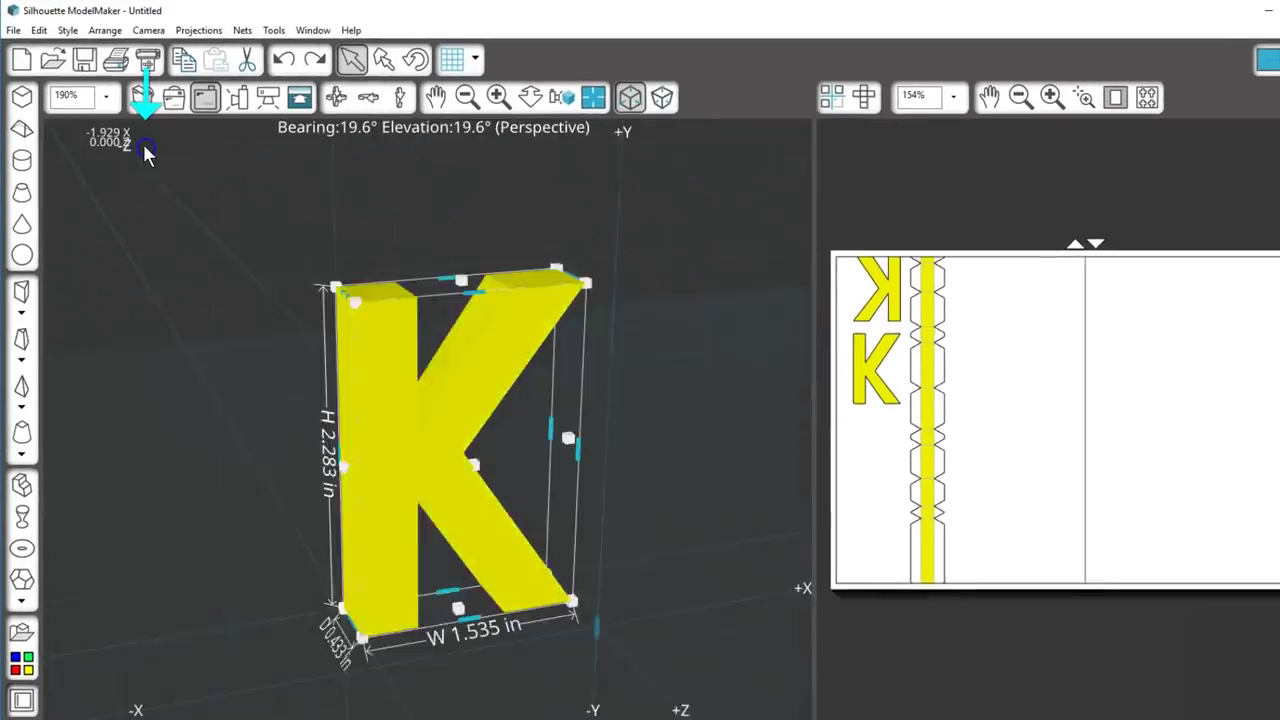
scroll(508, 443, up, 5)
drag(508, 471, 493, 404)
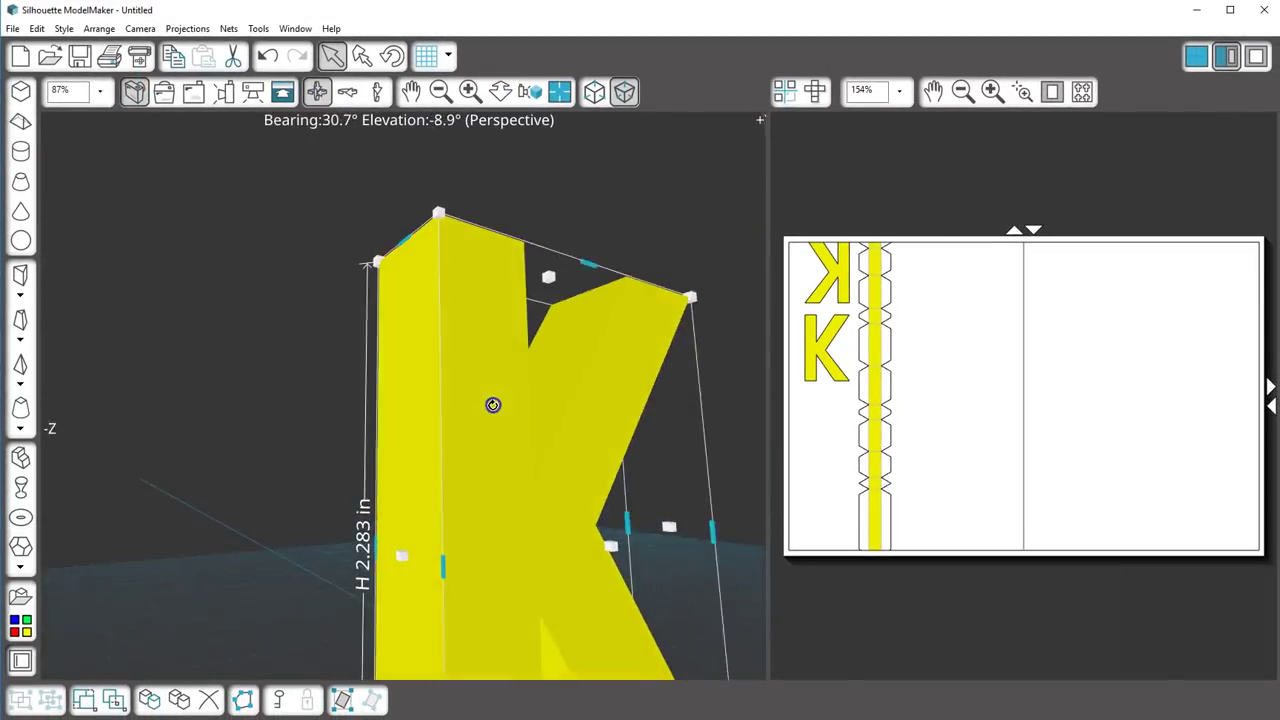
click(500, 91)
click(495, 318)
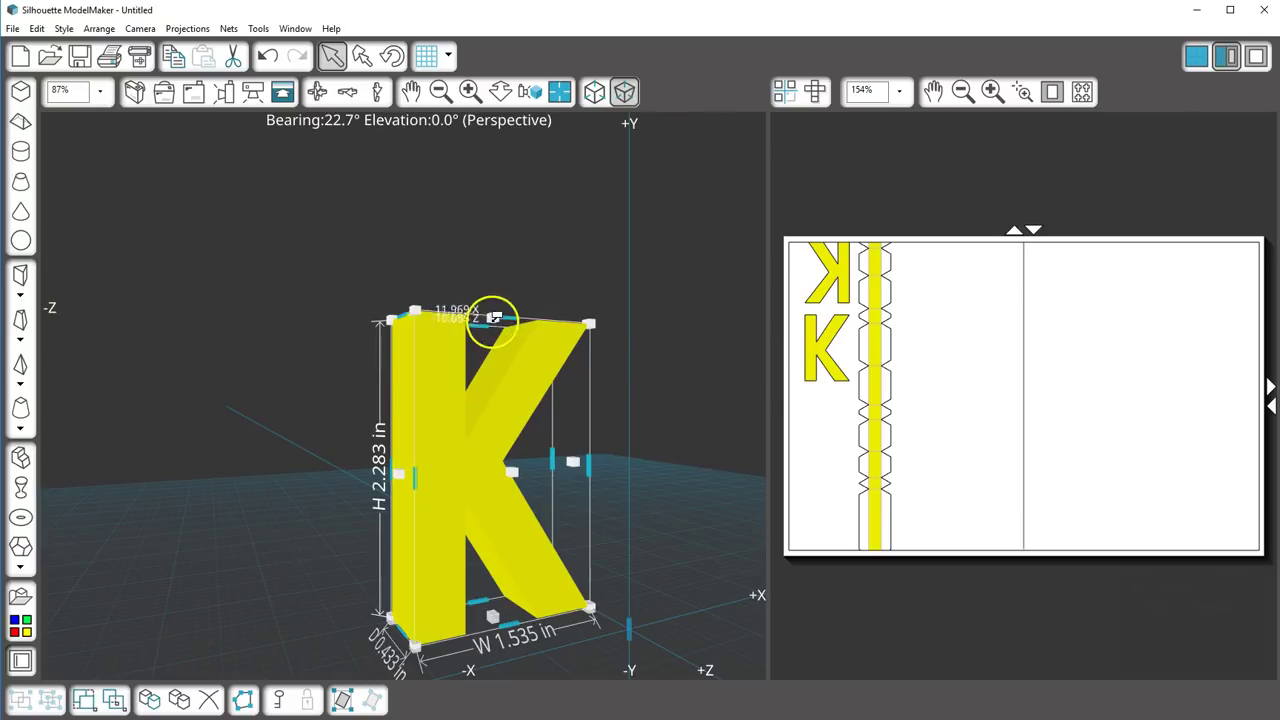
Step: Delete the K prism and draw a 1.102 in wide, 1.732 in tall solid of rotation
key(Delete)
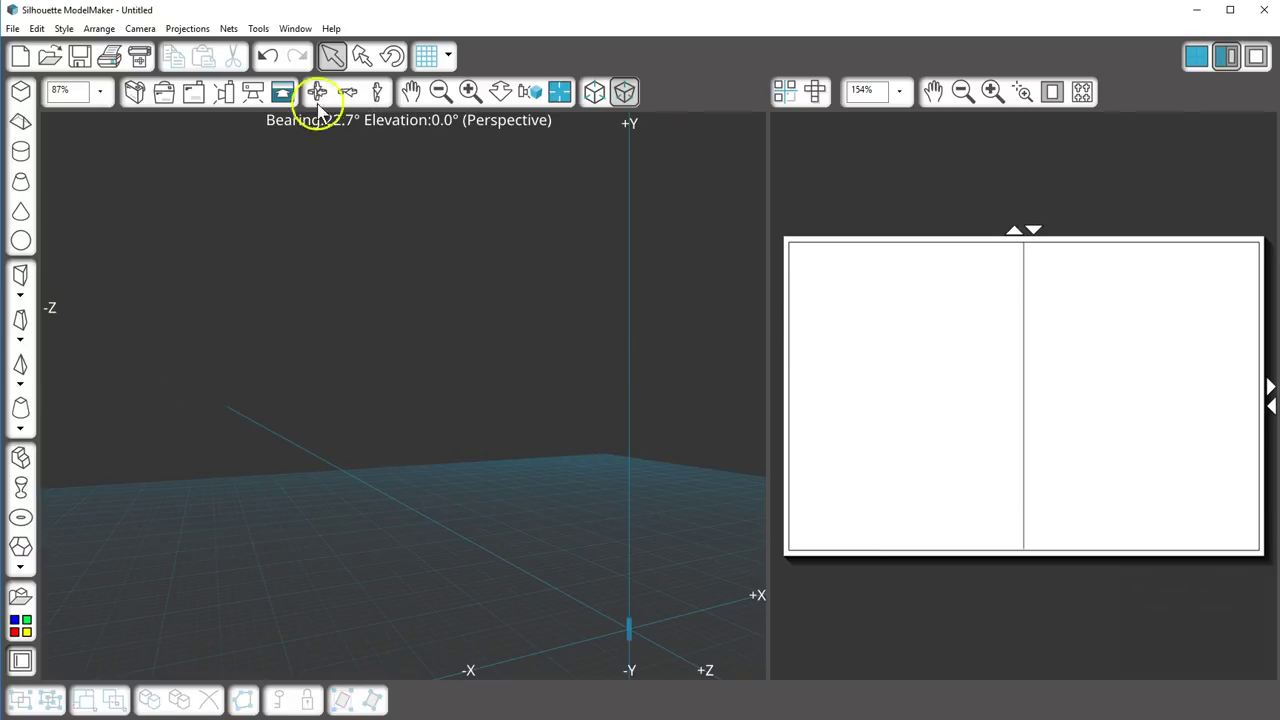
click(559, 91)
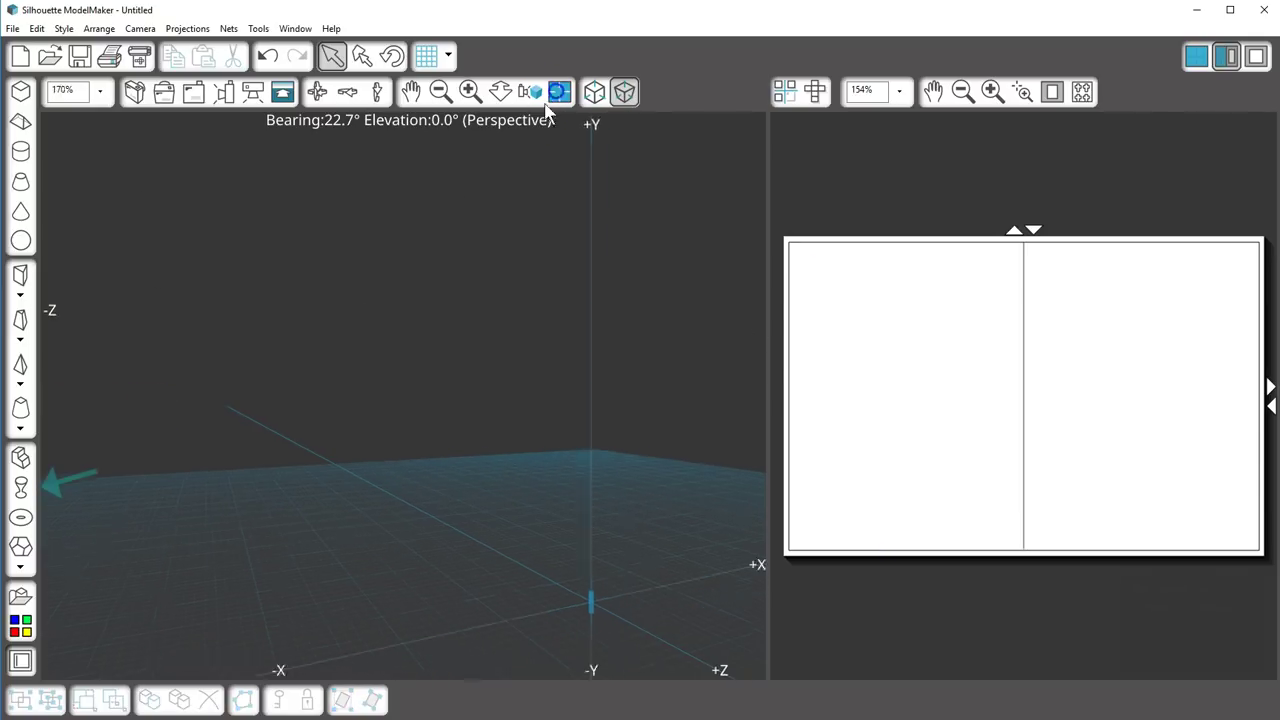
click(22, 492)
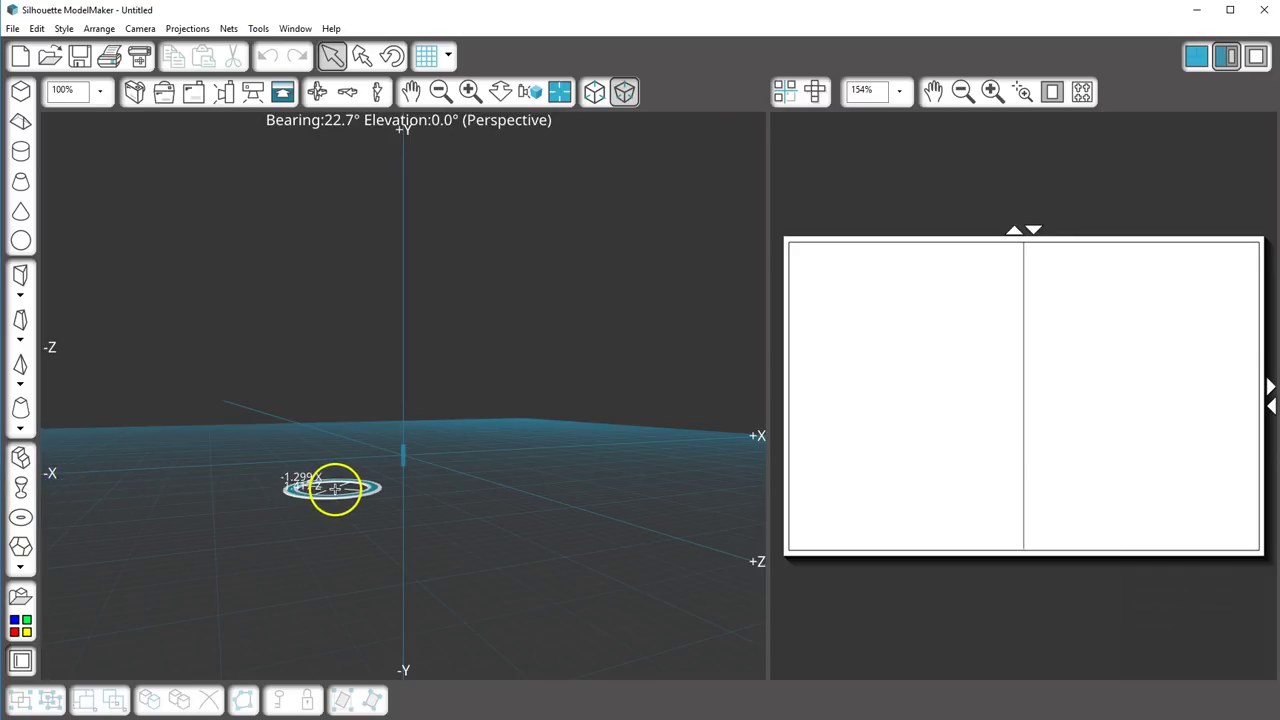
drag(335, 480, 438, 458)
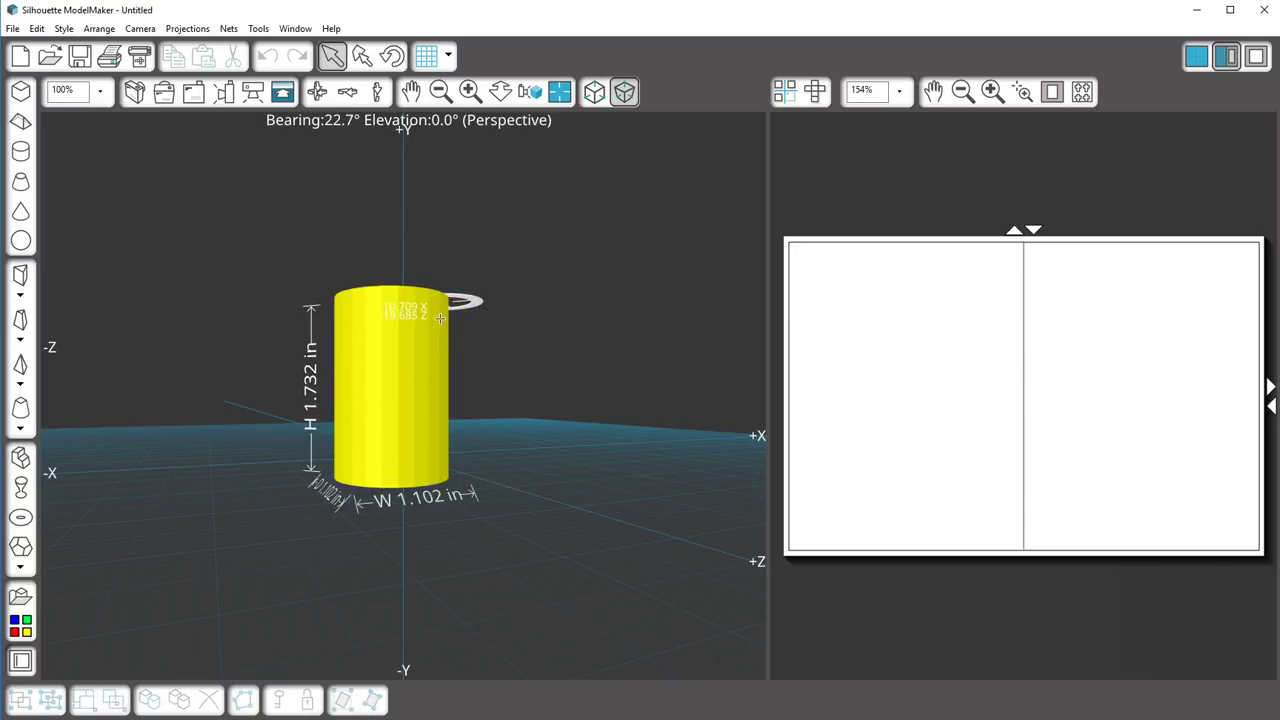
click(440, 318)
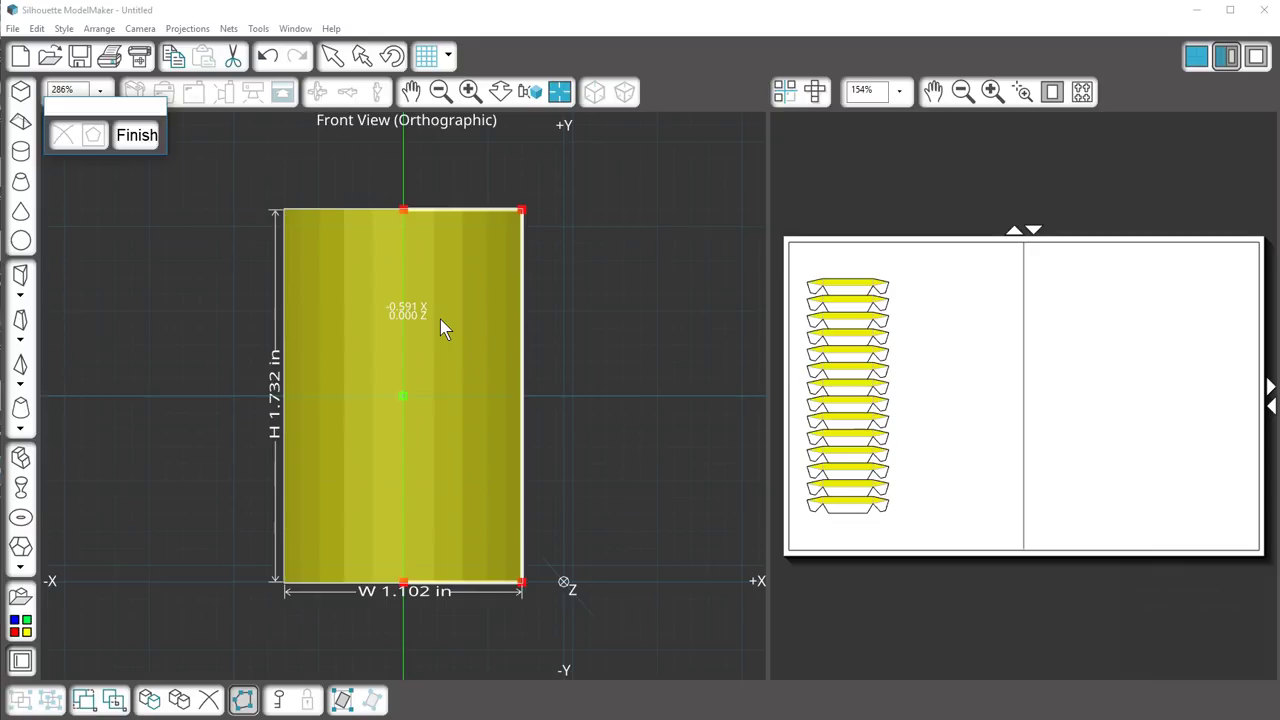
Step: Chamfer the profile's top and pinch its right edge into an hourglass waist
click(435, 379)
click(463, 210)
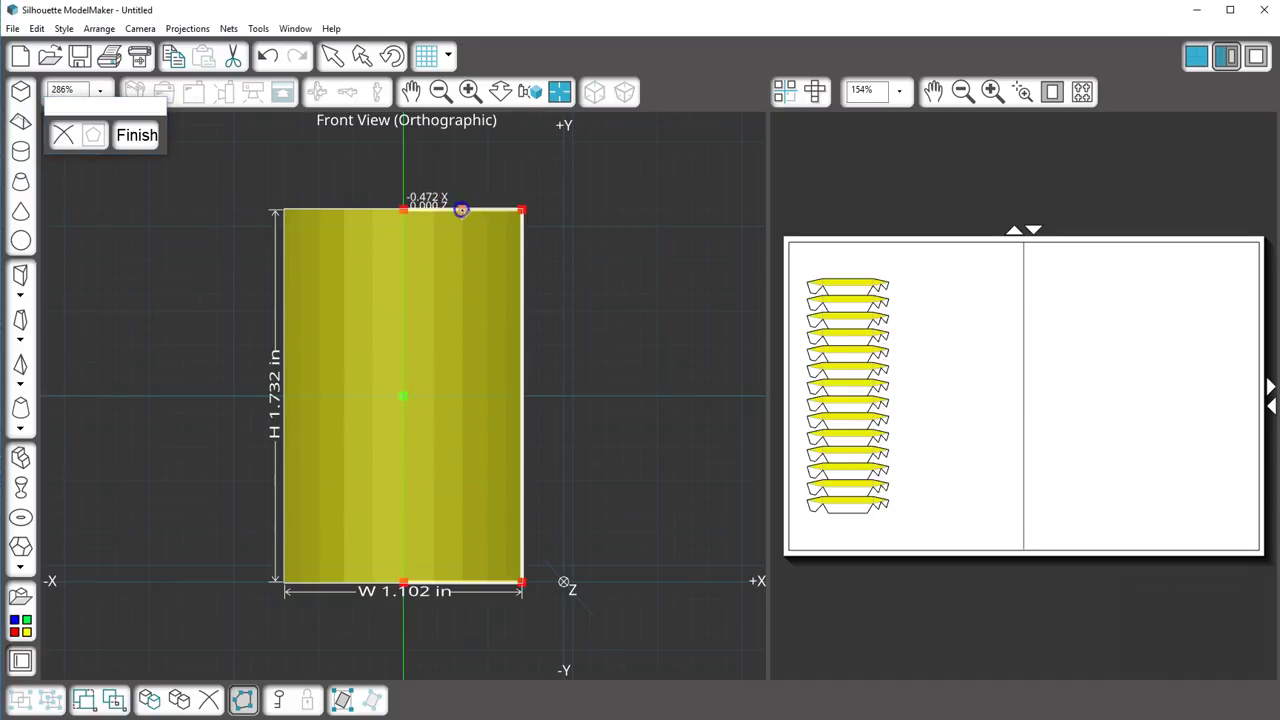
drag(463, 210, 428, 258)
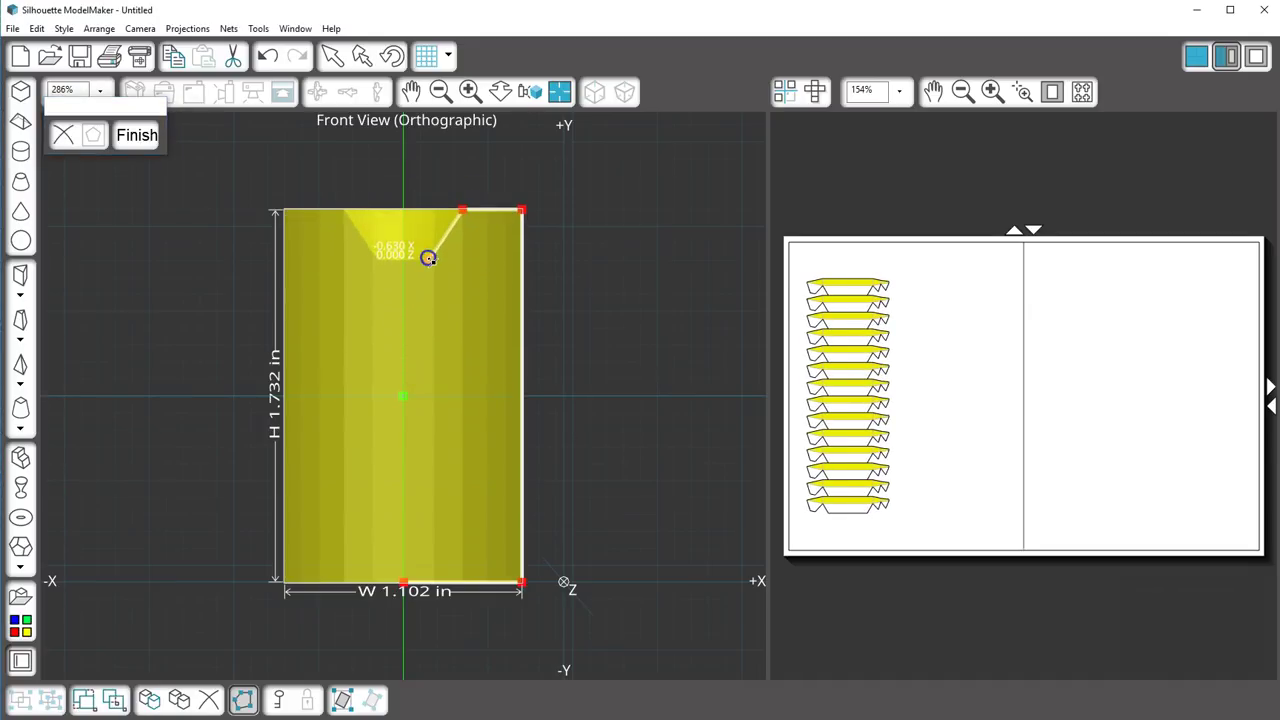
click(519, 395)
drag(519, 395, 488, 388)
click(546, 467)
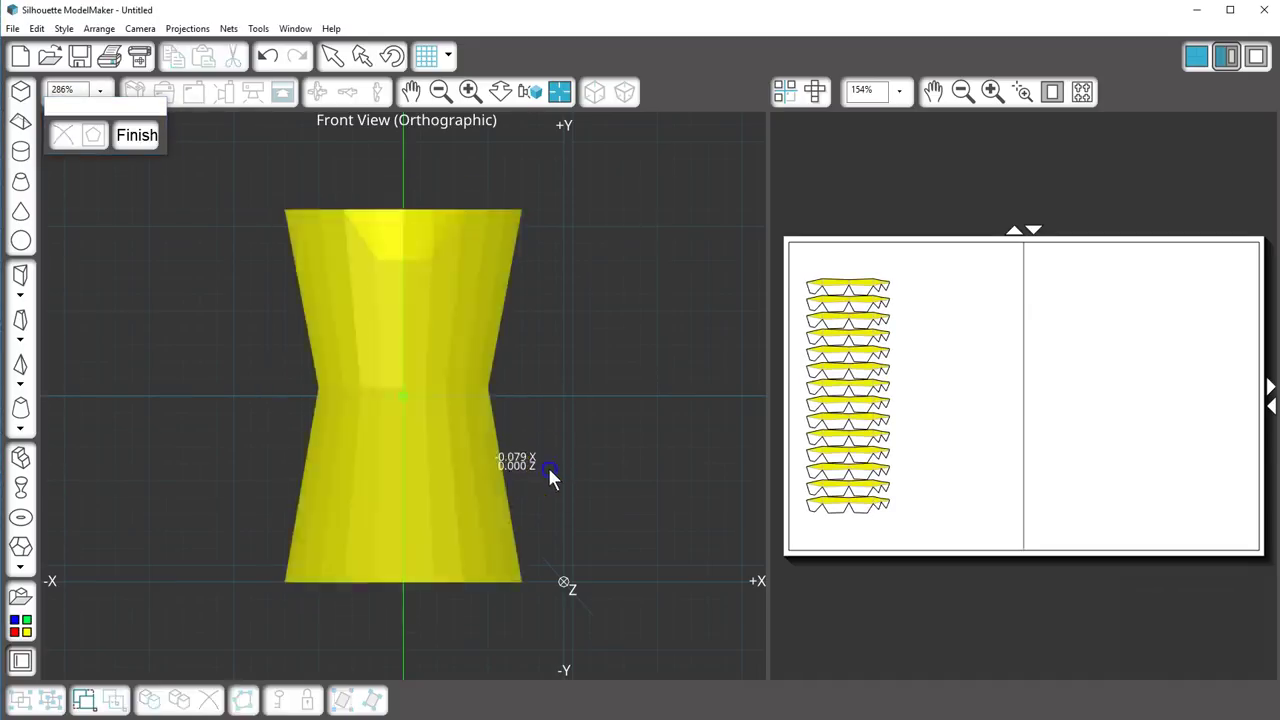
drag(549, 468, 388, 302)
click(137, 135)
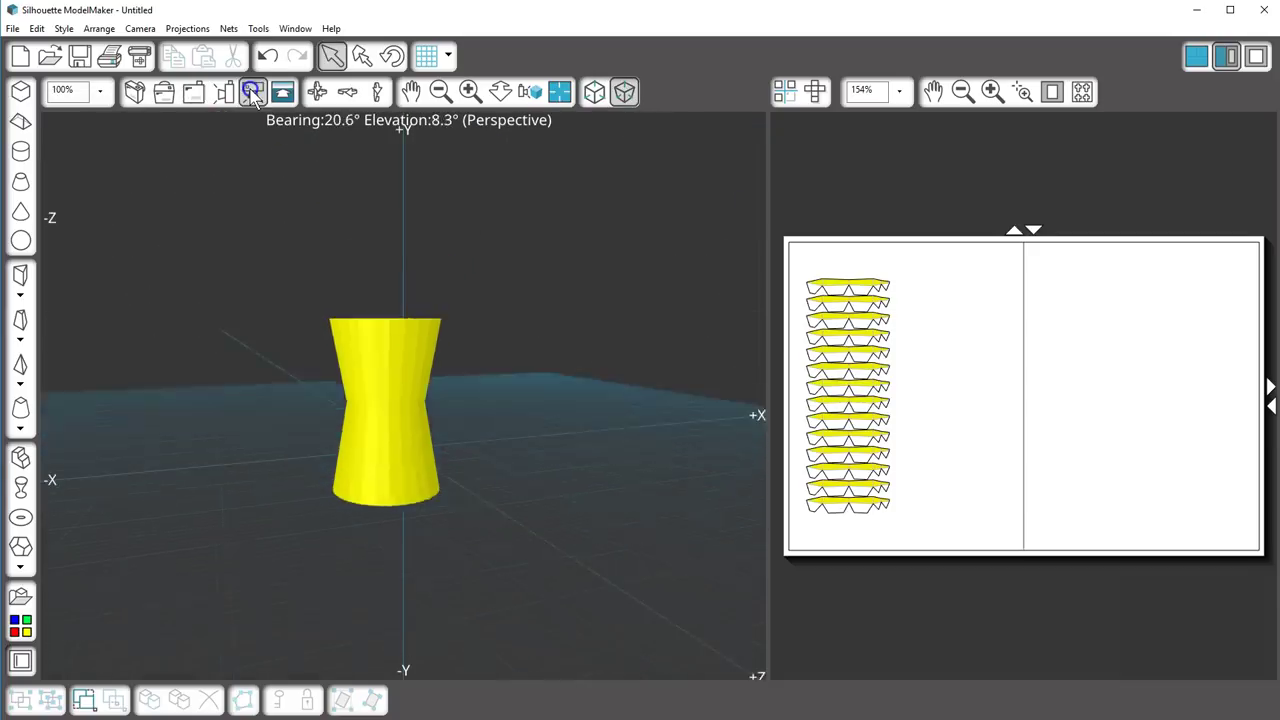
Step: Check the vase from the top view and the left corner view
click(252, 91)
click(237, 183)
click(164, 92)
click(135, 92)
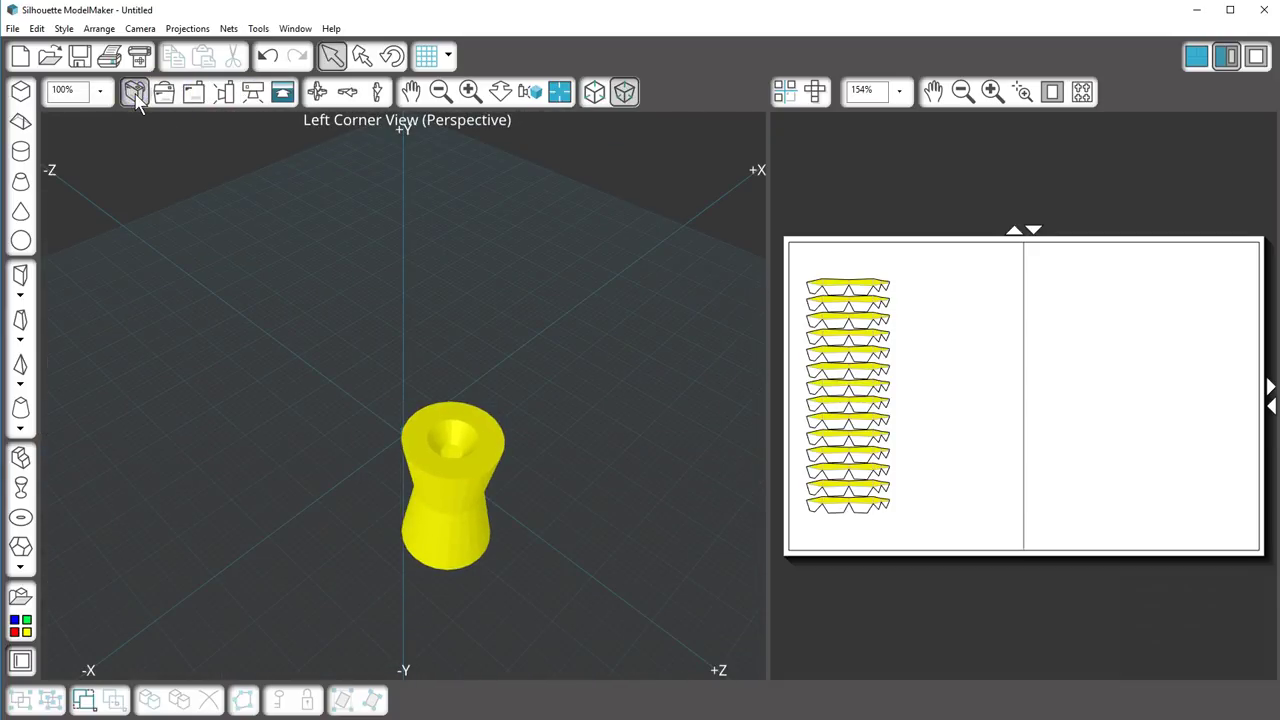
Step: Draw a torus beside the vase and an icosahedron on the grid's left
click(21, 517)
drag(519, 323, 634, 380)
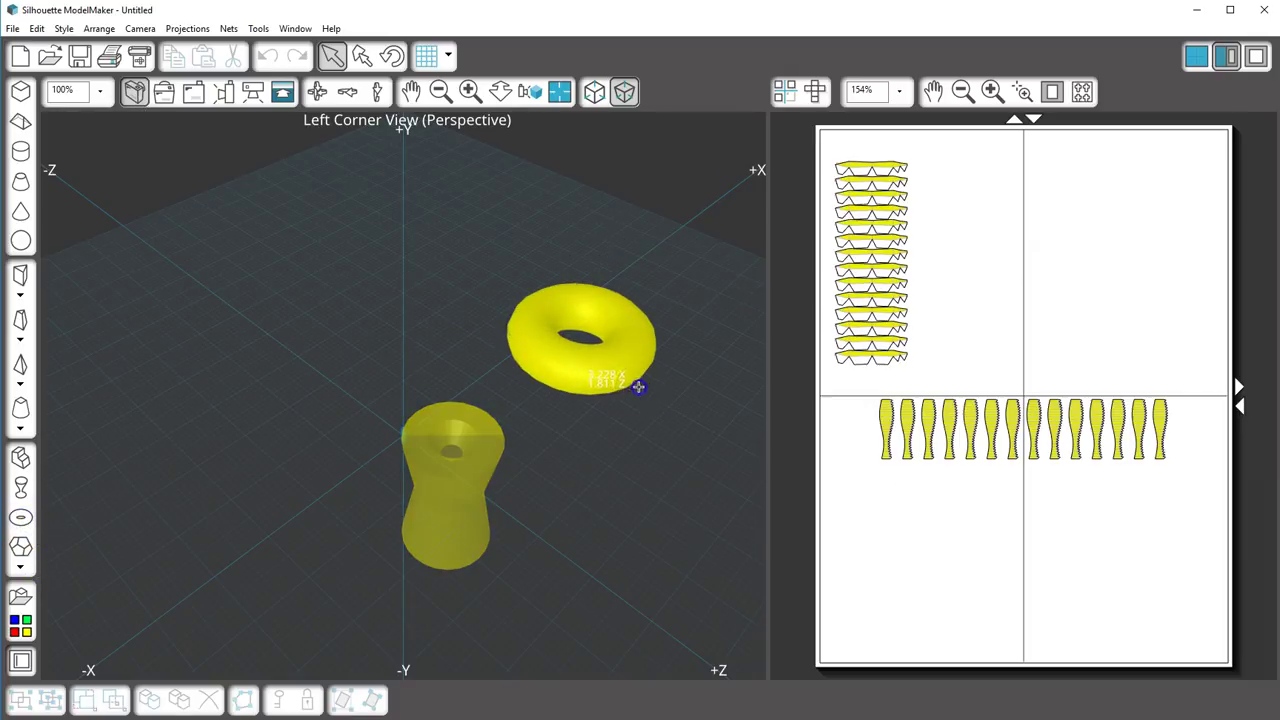
click(21, 567)
click(60, 640)
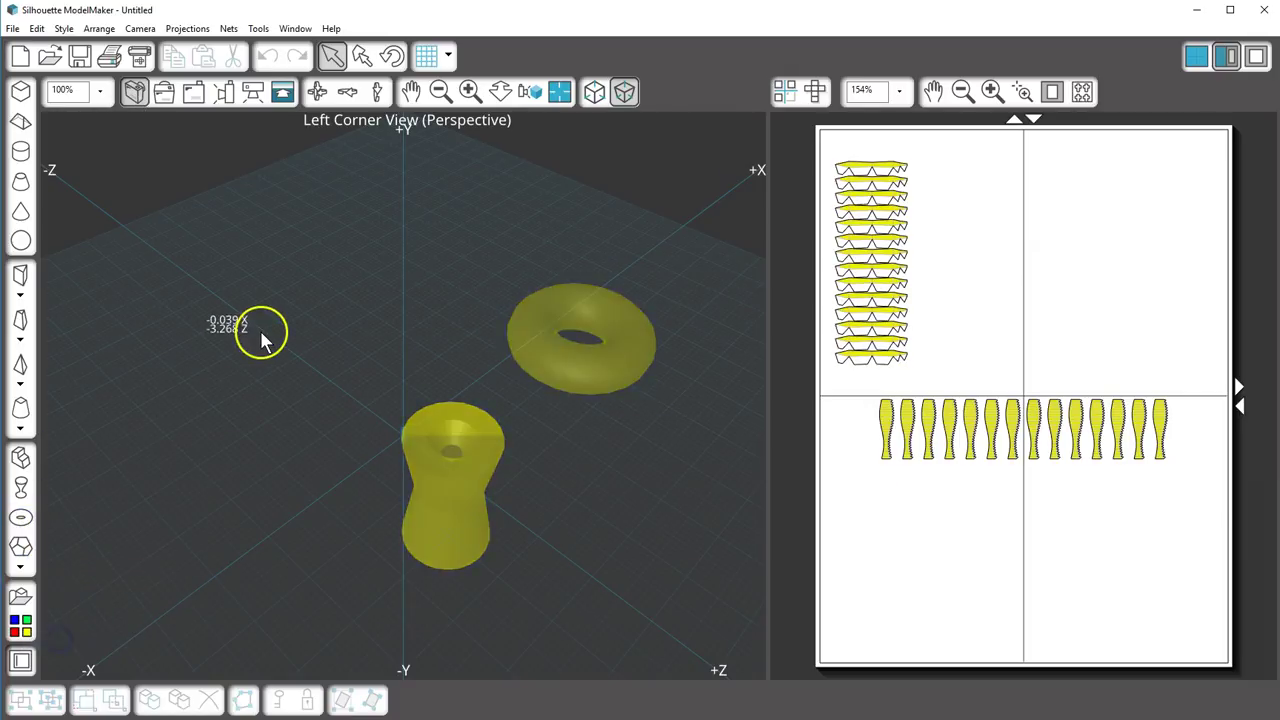
drag(263, 334, 303, 367)
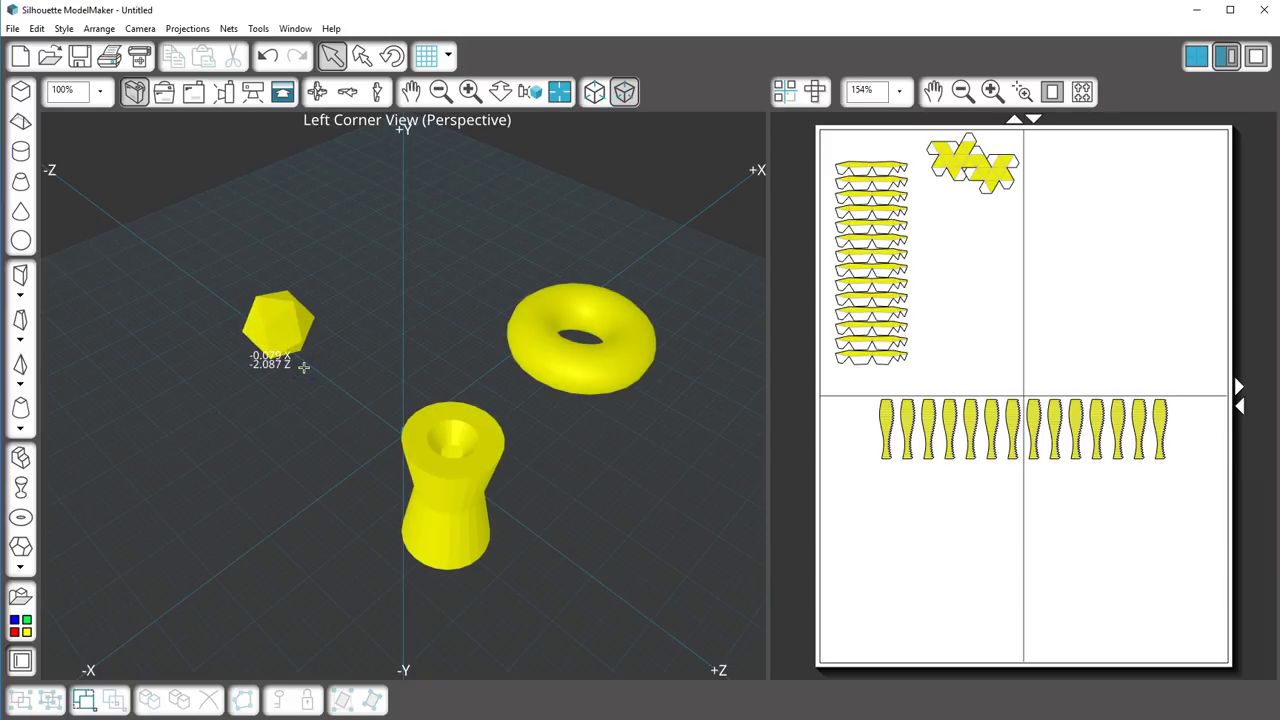